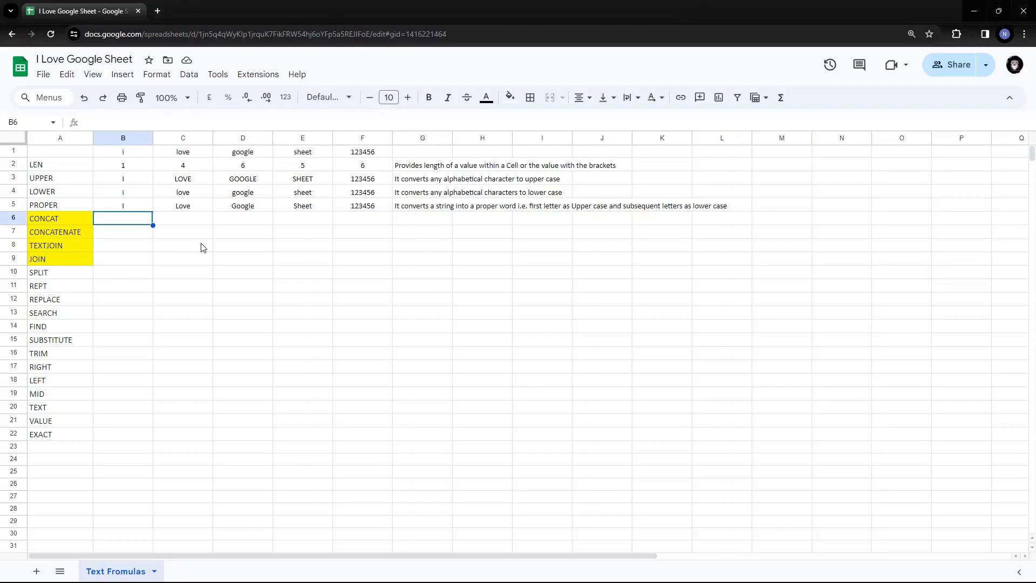
Enter a CONCAT formula in B6 that joins the values of B1 and C1.
{"action": "type", "text": "="}
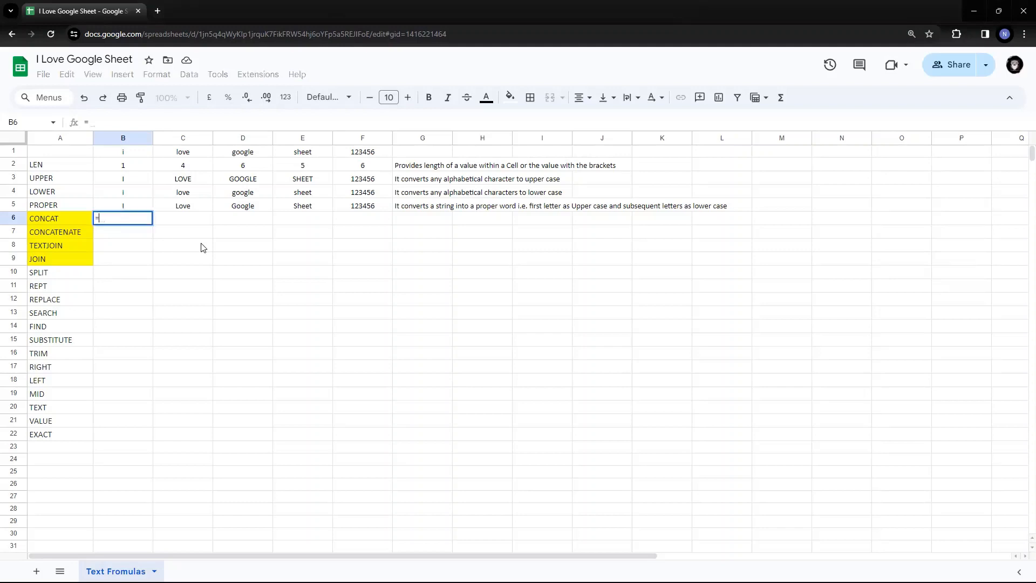
{"action": "type", "text": "concat"}
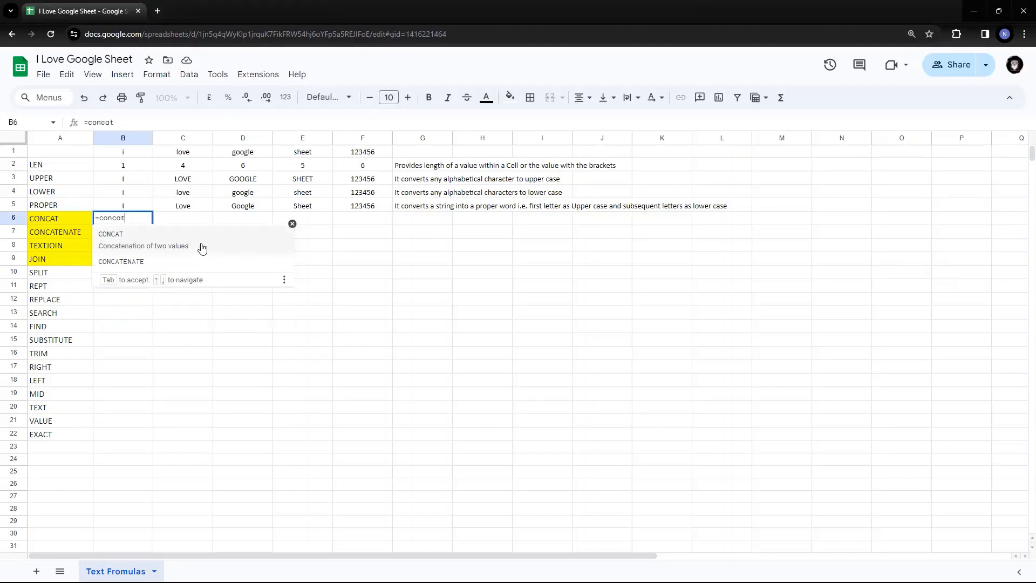
{"action": "type", "text": "("}
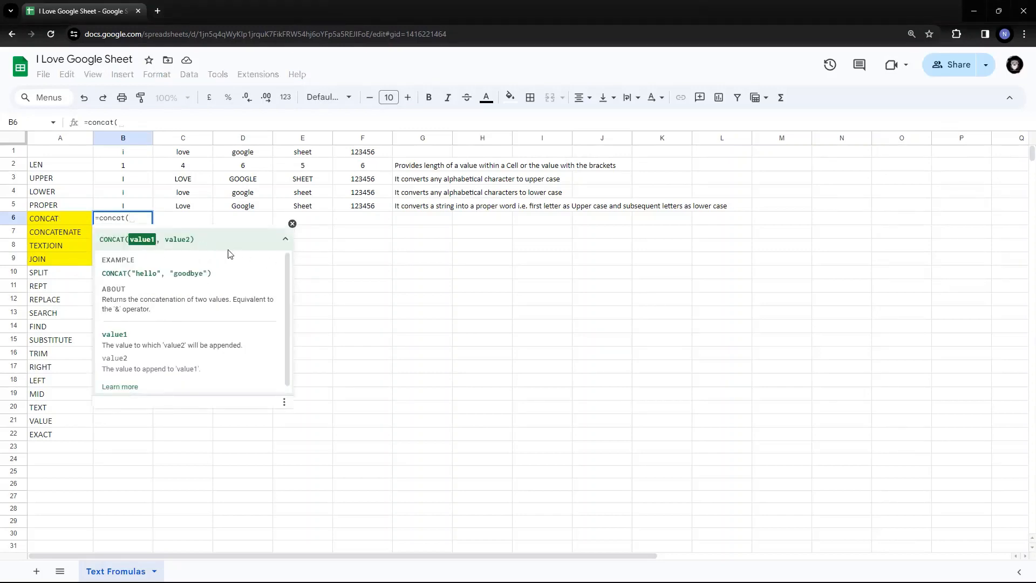
{"action": "scroll", "coordinate": [249, 305], "scroll_direction": "down", "scroll_amount": 1}
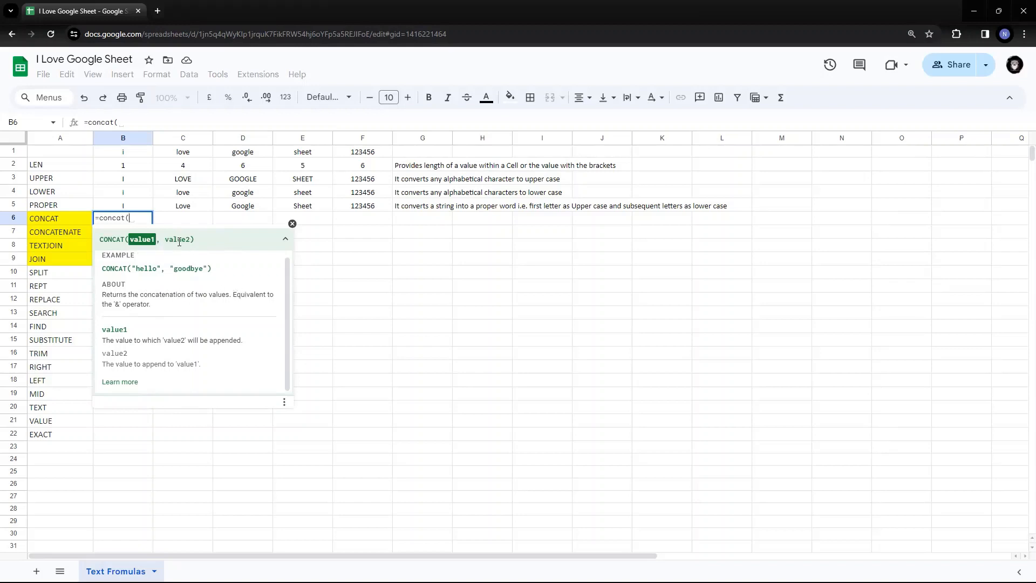
{"action": "left_click", "coordinate": [125, 155]}
{"action": "type", "text": ","}
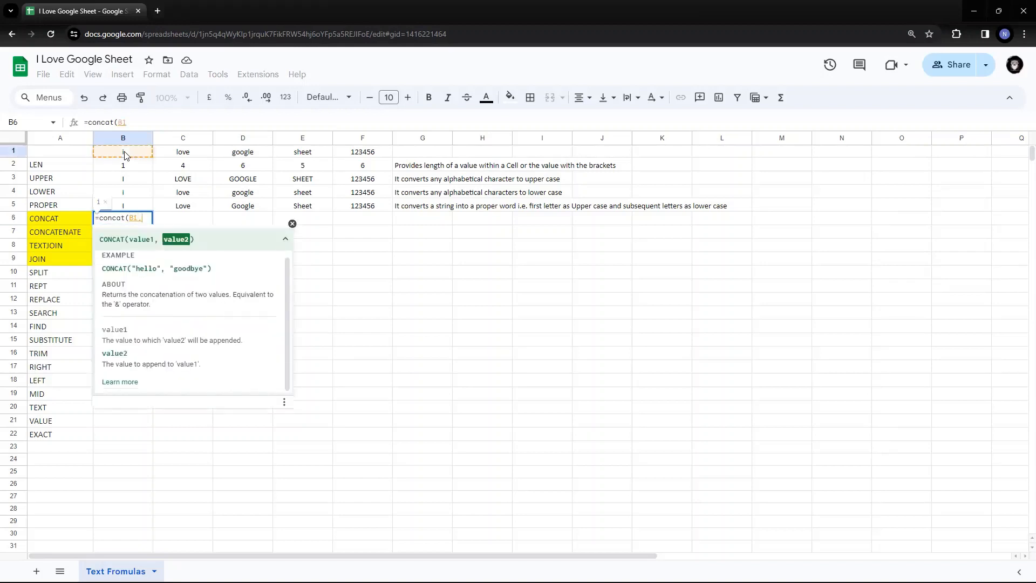
{"action": "left_click", "coordinate": [183, 154]}
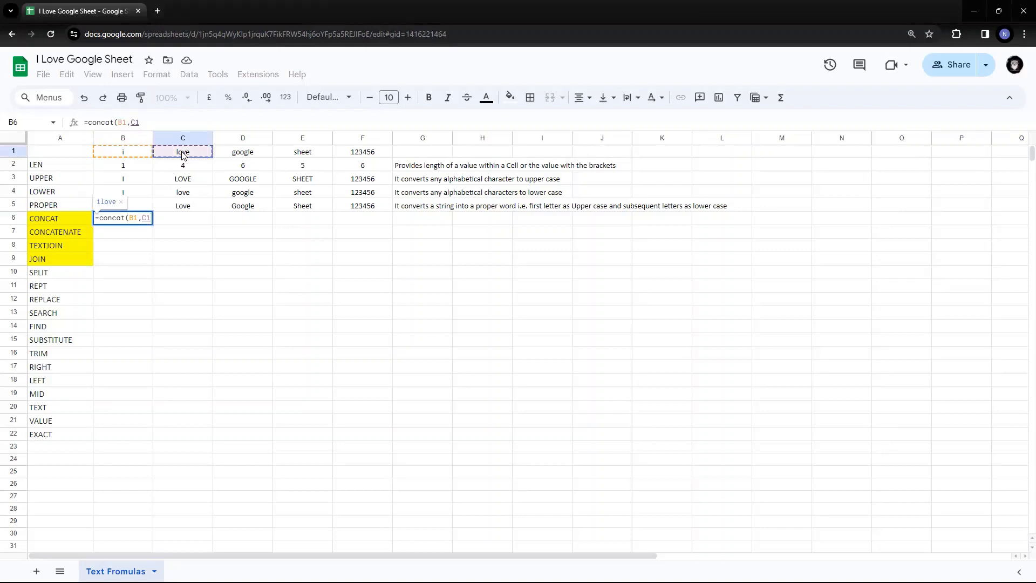
{"action": "type", "text": ")"}
{"action": "key", "text": "Return"}
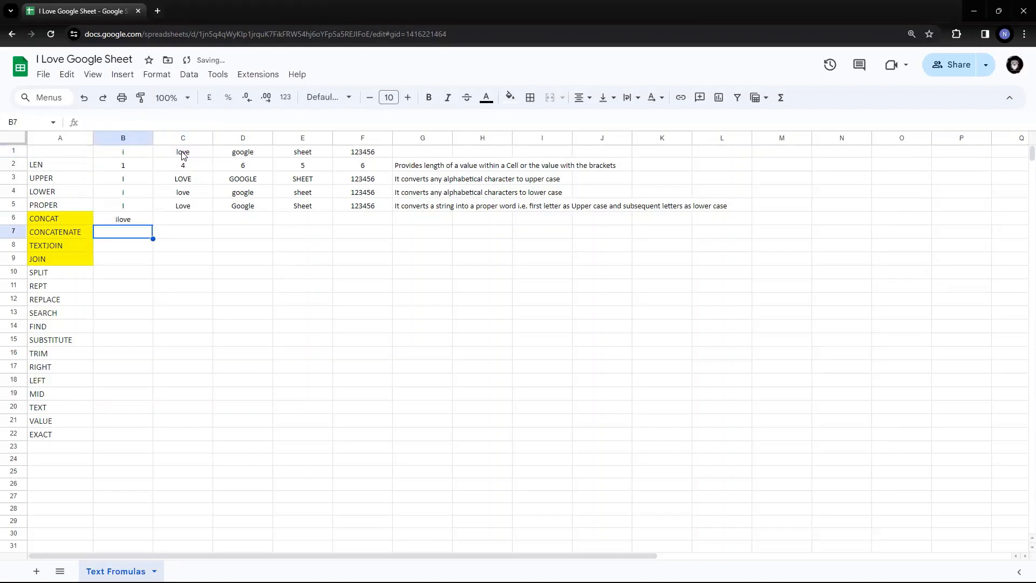
Copy the CONCAT formula from B6 into C6 so that it joins C1 and D1.
{"action": "key", "text": "Up"}
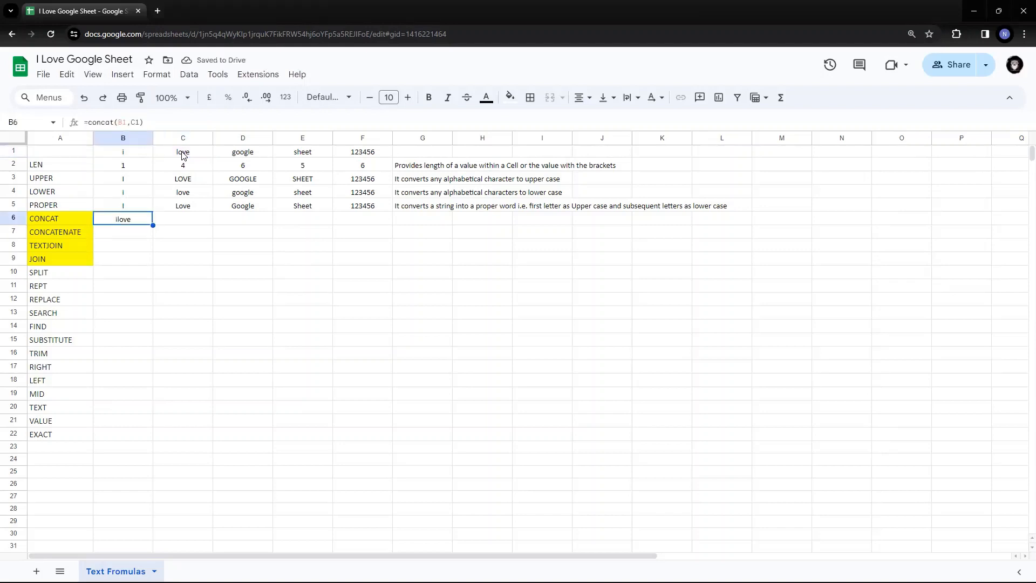
{"action": "key", "text": "Right"}
{"action": "key", "text": "Right"}
{"action": "key", "text": "Left"}
{"action": "key", "text": "Left"}
{"action": "key", "text": "Right"}
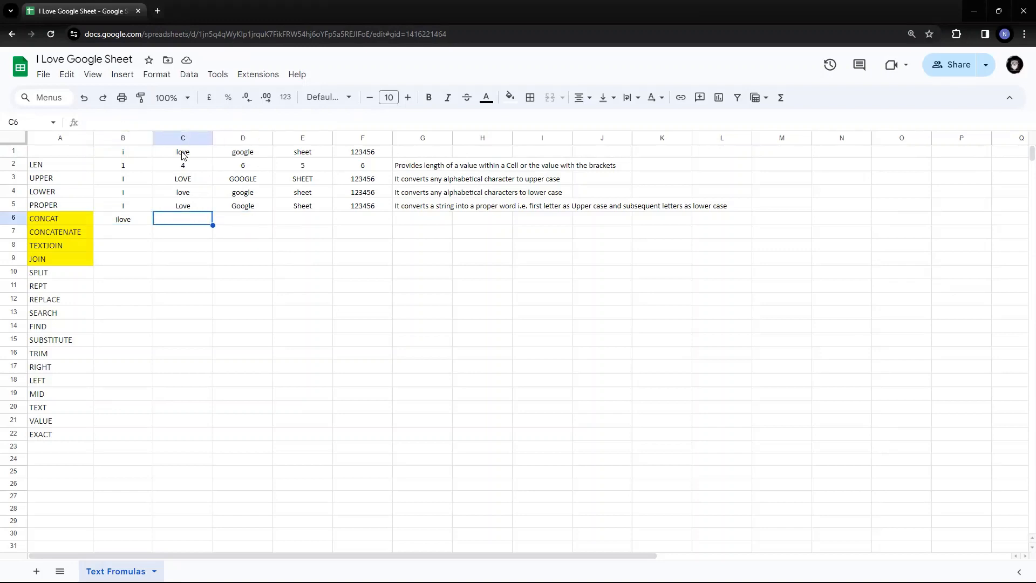
{"action": "key", "text": "Left"}
{"action": "key", "text": "Right"}
{"action": "type", "text": "=concat(C1,D1)"}
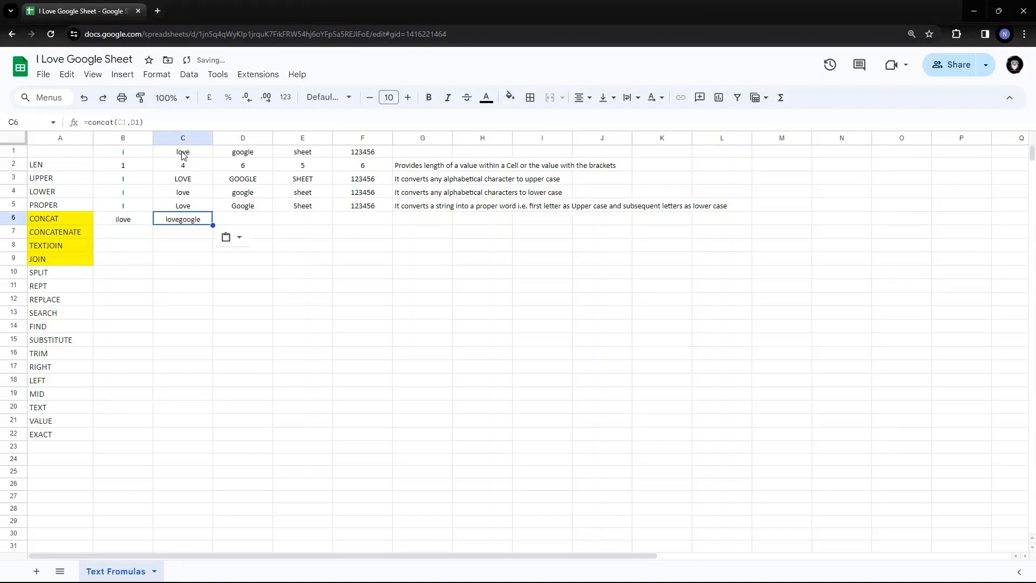
Enter a CONCAT formula in D6 that joins D1 and E1, and dismiss the auto-fill suggestion.
{"action": "key", "text": "Right"}
{"action": "type", "text": "="}
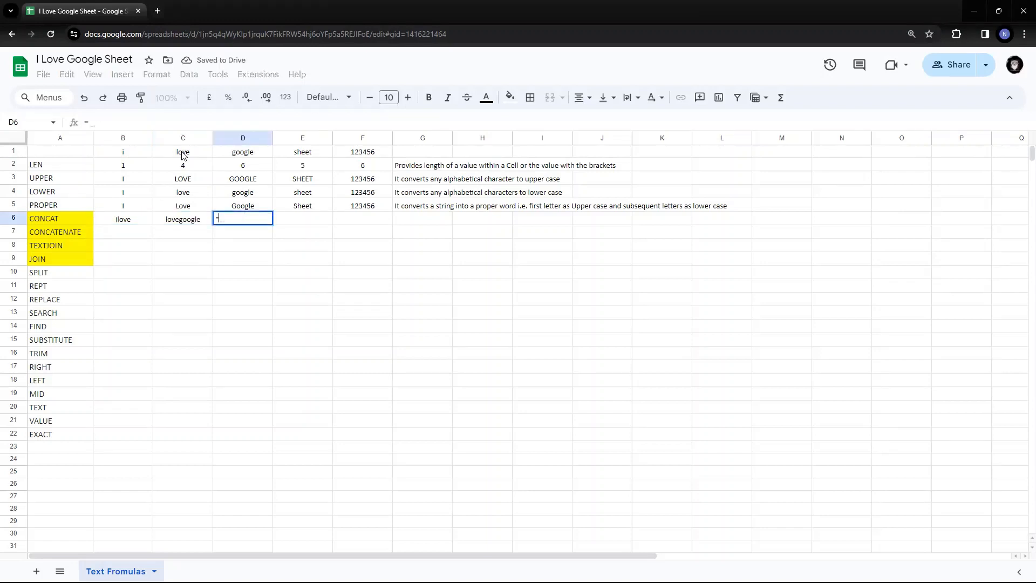
{"action": "type", "text": "concat"}
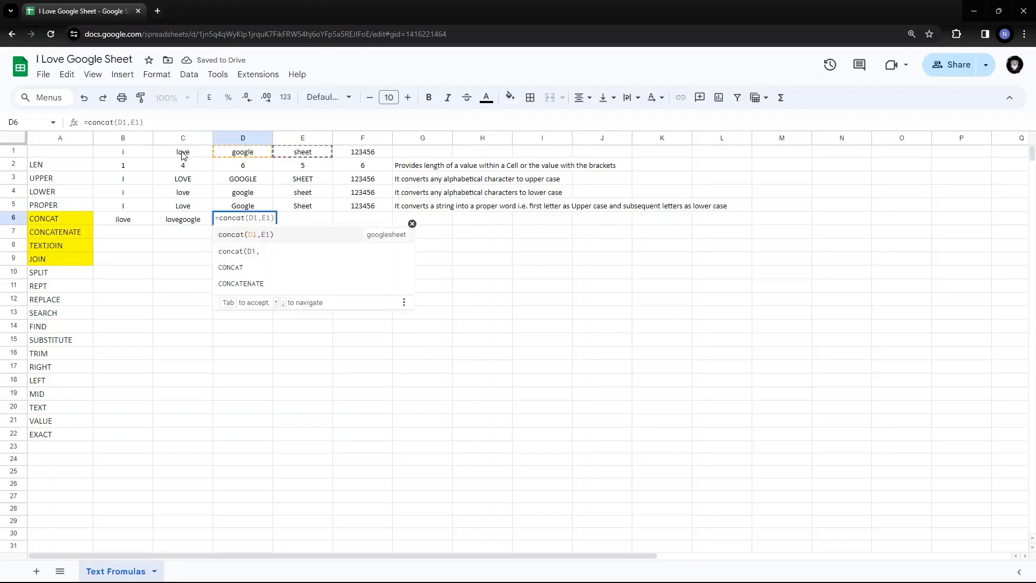
{"action": "type", "text": "("}
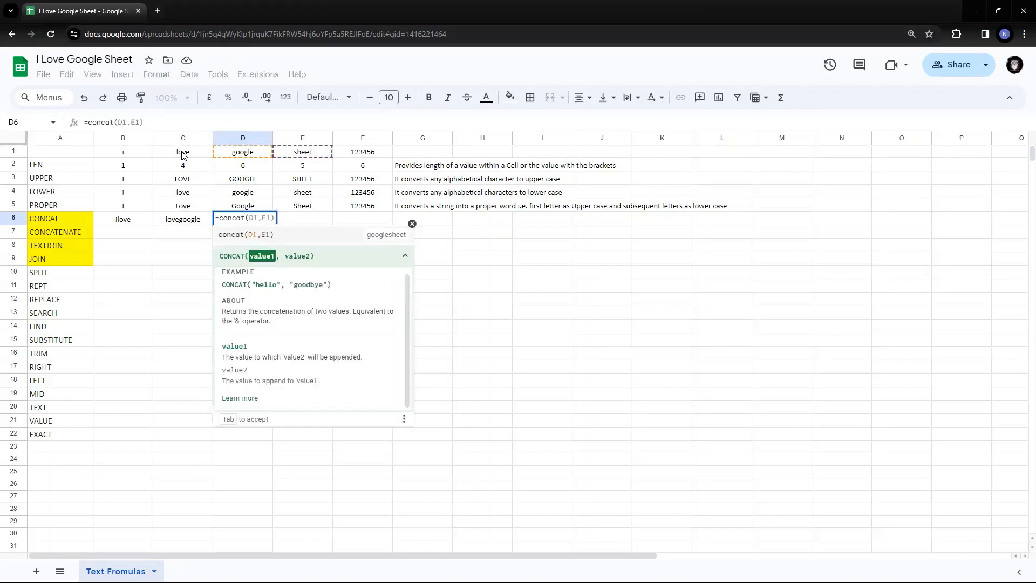
{"action": "left_click", "coordinate": [249, 155]}
{"action": "type", "text": ","}
{"action": "left_click", "coordinate": [312, 157]}
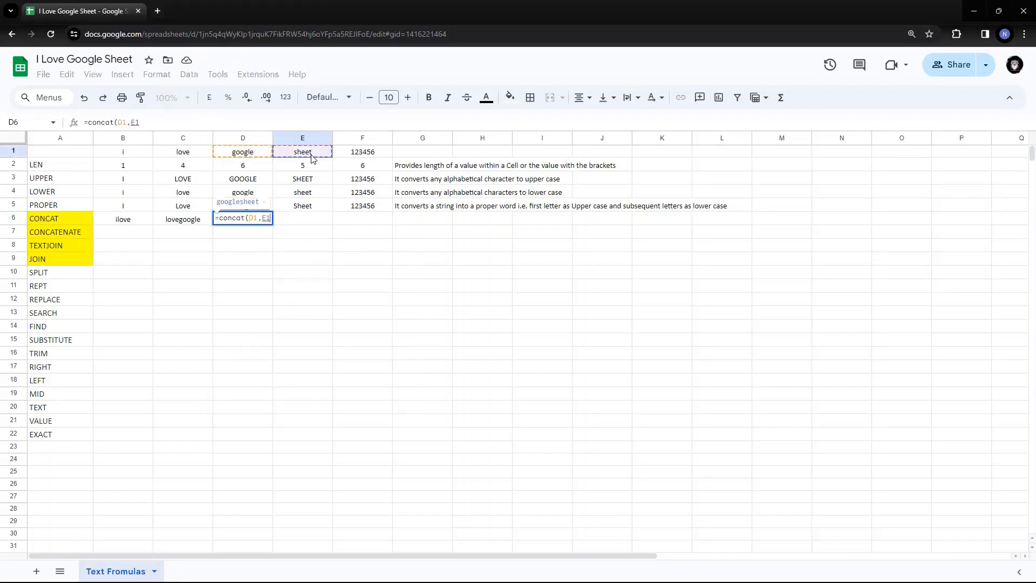
{"action": "type", "text": ")"}
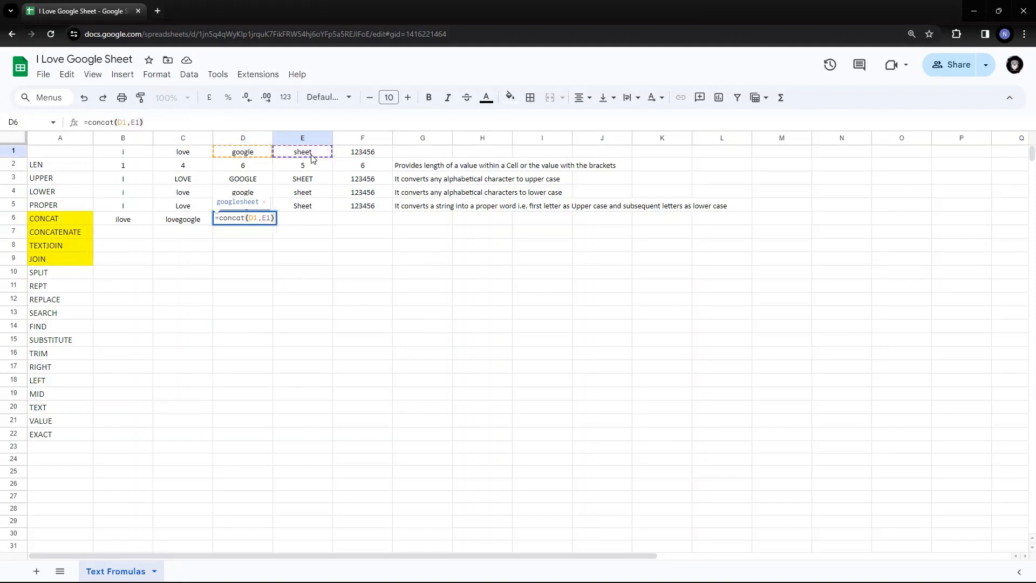
{"action": "key", "text": "Return"}
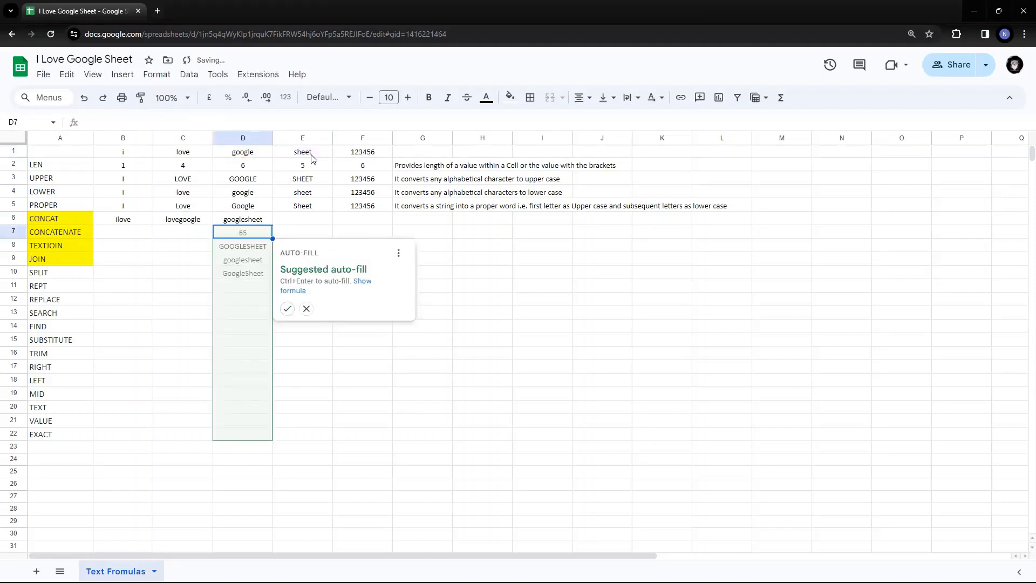
{"action": "key", "text": "Escape"}
{"action": "key", "text": "Up"}
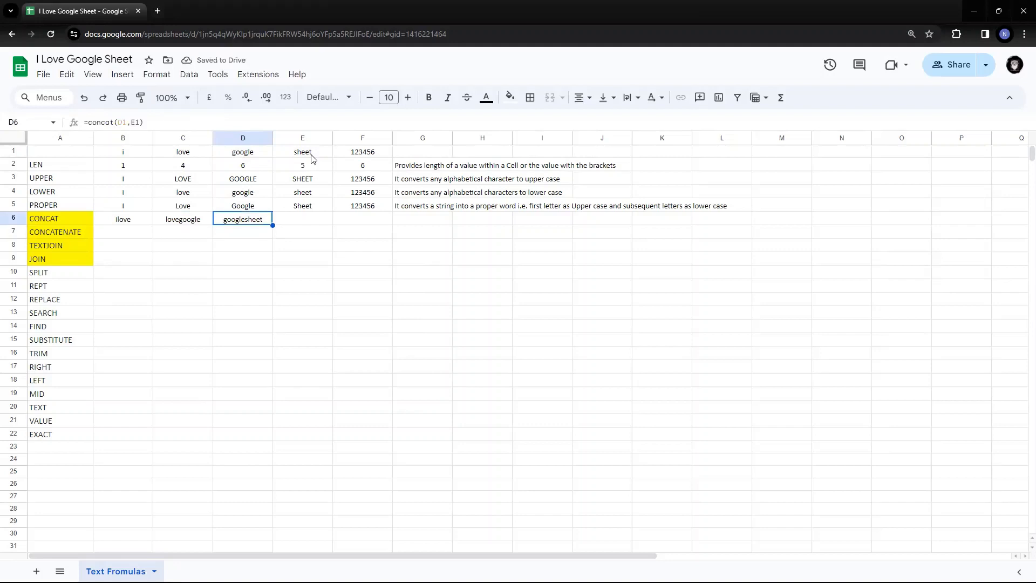
{"action": "key", "text": "Left"}
{"action": "key", "text": "Left"}
{"action": "key", "text": "Left"}
{"action": "key", "text": "Right"}
{"action": "key", "text": "Right"}
{"action": "key", "text": "Right"}
Enter a CONCAT formula in E6 that joins E1 and F1, and dismiss the auto-fill suggestion.
{"action": "key", "text": "Right"}
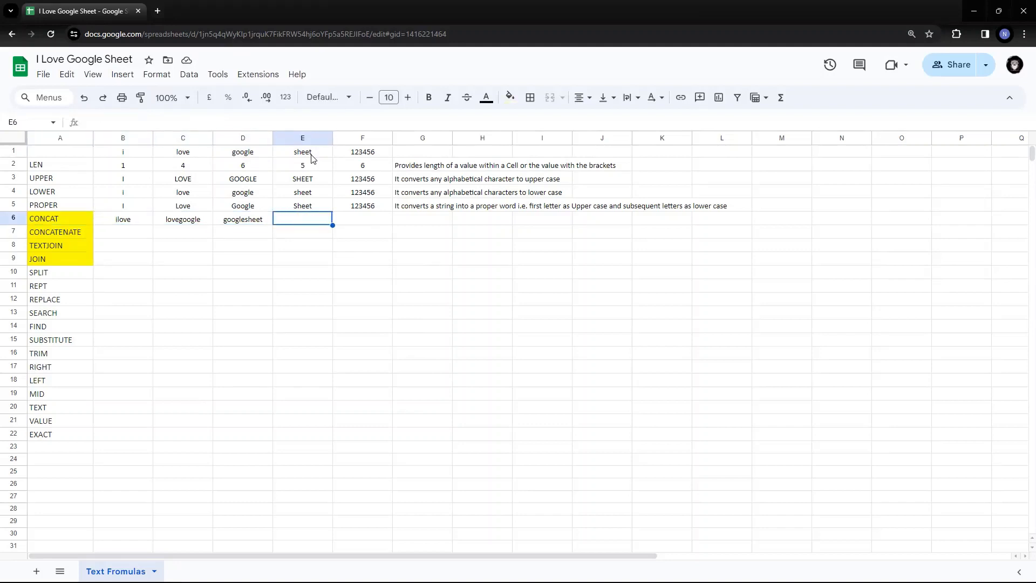
{"action": "type", "text": "=concat"}
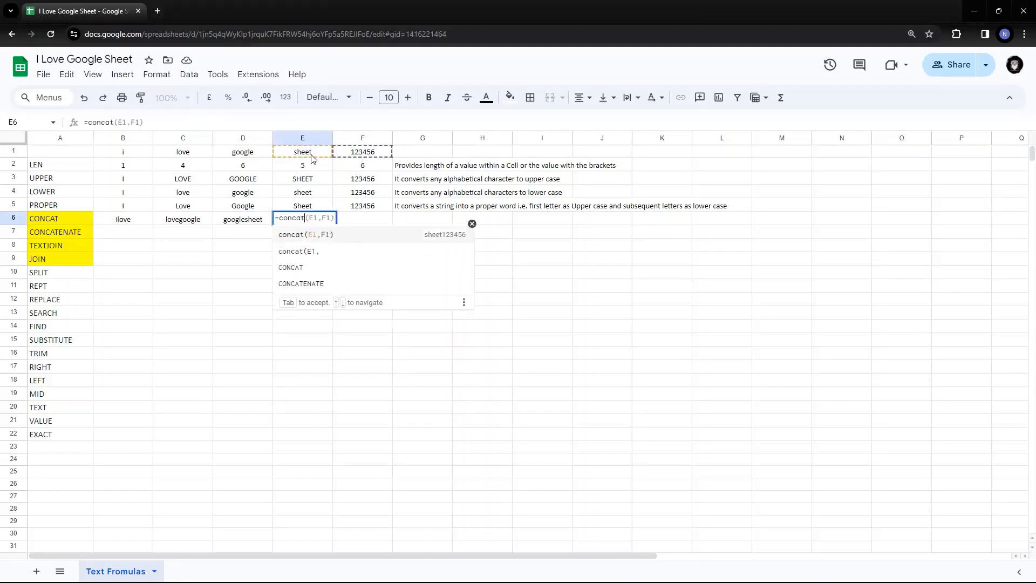
{"action": "type", "text": "("}
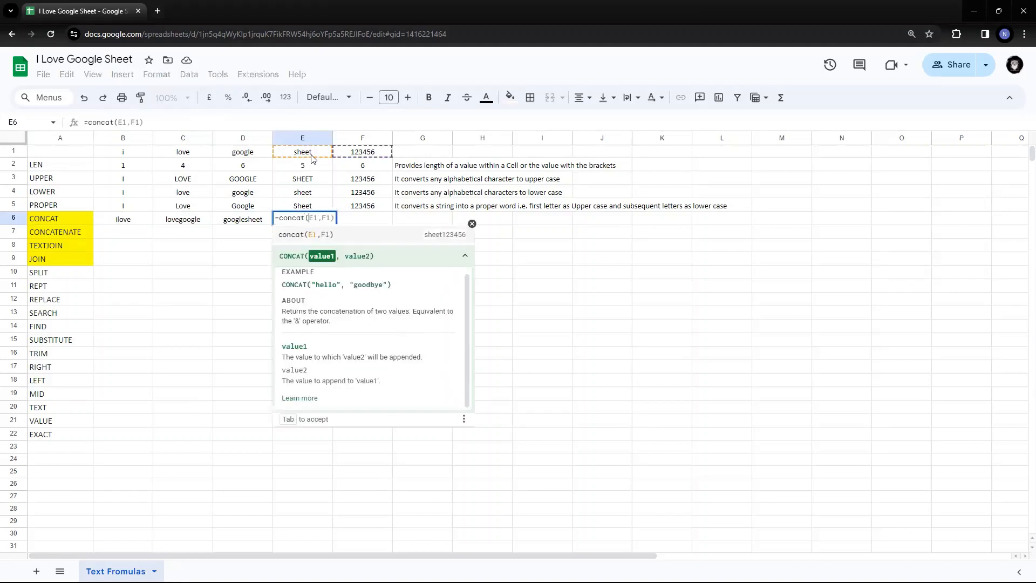
{"action": "left_click", "coordinate": [312, 156]}
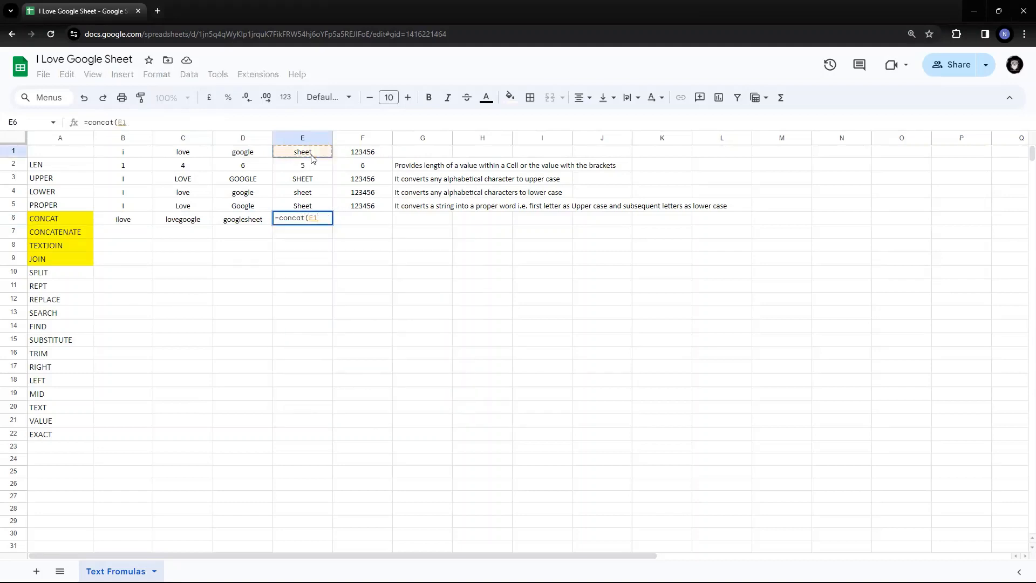
{"action": "type", "text": ","}
{"action": "left_click", "coordinate": [366, 156]}
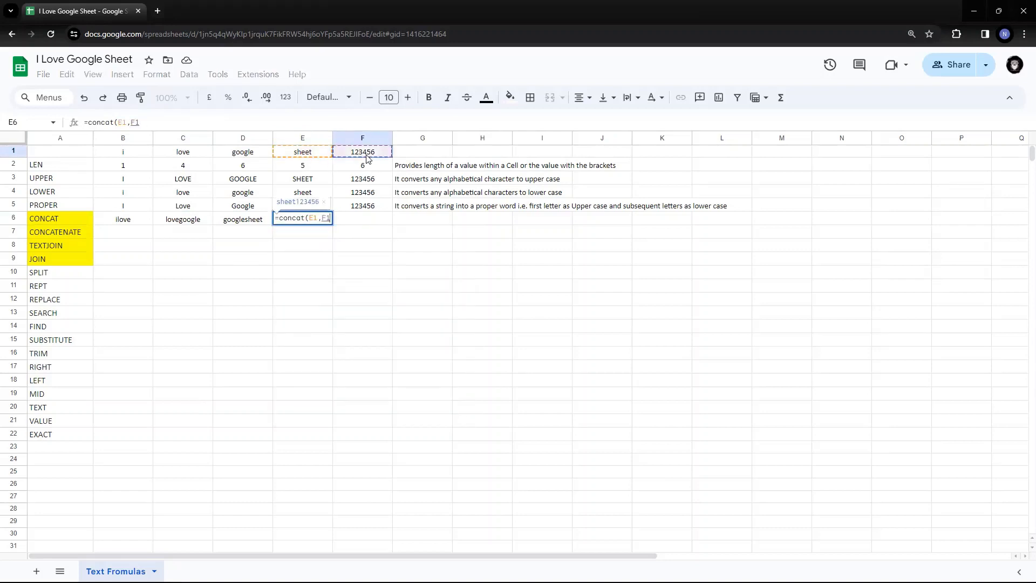
{"action": "type", "text": ")"}
{"action": "key", "text": "Return"}
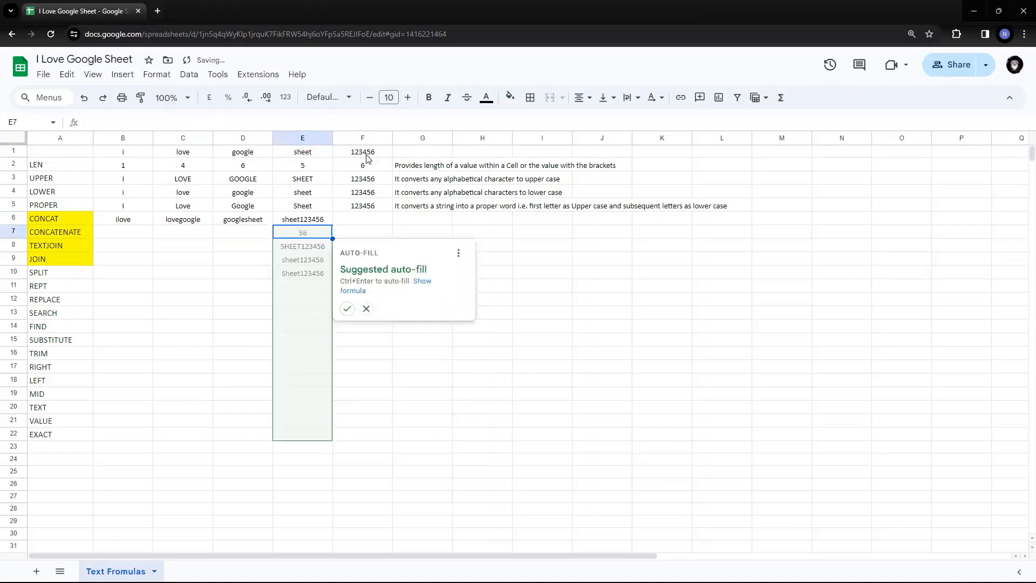
{"action": "key", "text": "Escape"}
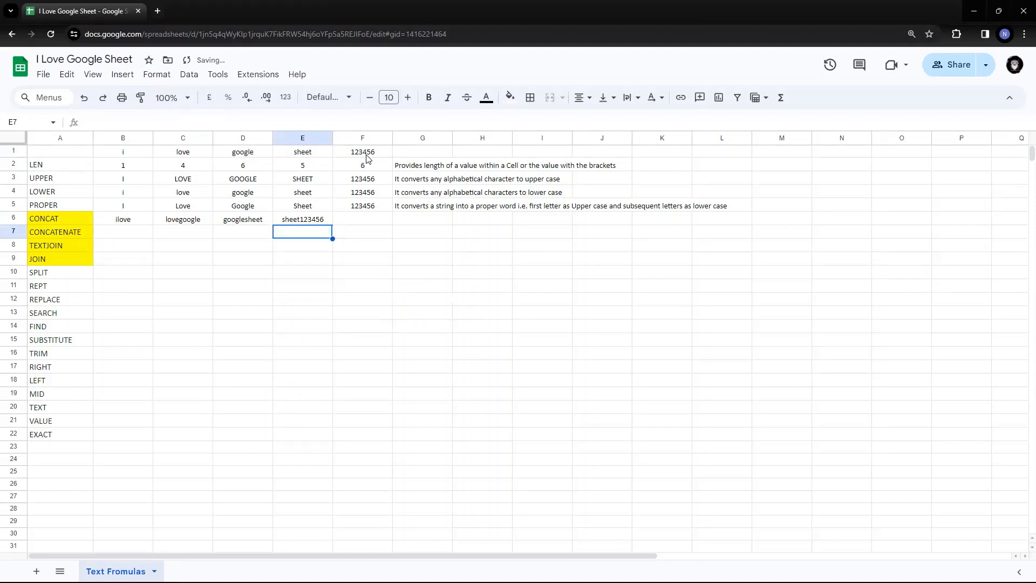
Review the CONCAT formulas and their results across row 6, from B6 to E6.
{"action": "key", "text": "Up"}
{"action": "key", "text": "Left"}
{"action": "key", "text": "Left"}
{"action": "key", "text": "Left"}
{"action": "key", "text": "Left"}
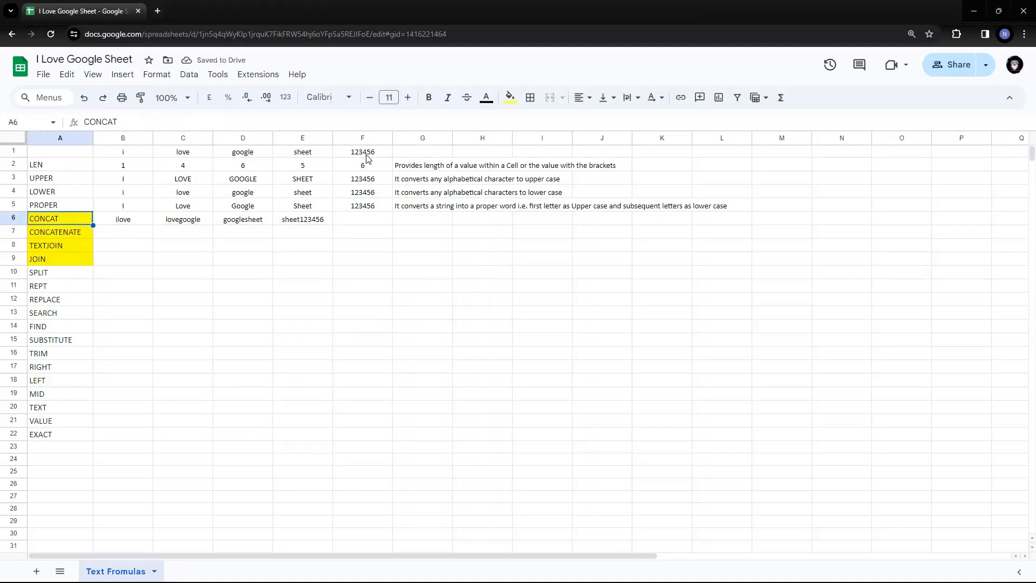
{"action": "key", "text": "Right"}
{"action": "key", "text": "Right"}
{"action": "key", "text": "Right"}
{"action": "key", "text": "Right"}
{"action": "key", "text": "Right"}
{"action": "key", "text": "Left"}
{"action": "key", "text": "Left"}
{"action": "key", "text": "Left"}
{"action": "key", "text": "Left"}
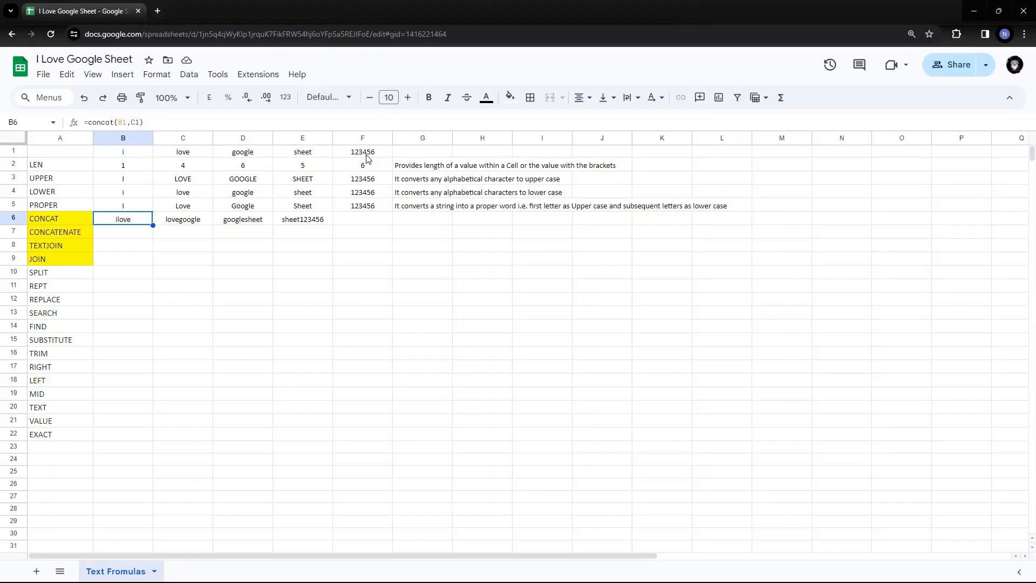
Enter a CONCATENATE formula in B7 that joins the whole range B1:E1.
{"action": "key", "text": "Down"}
{"action": "type", "text": "=conca"}
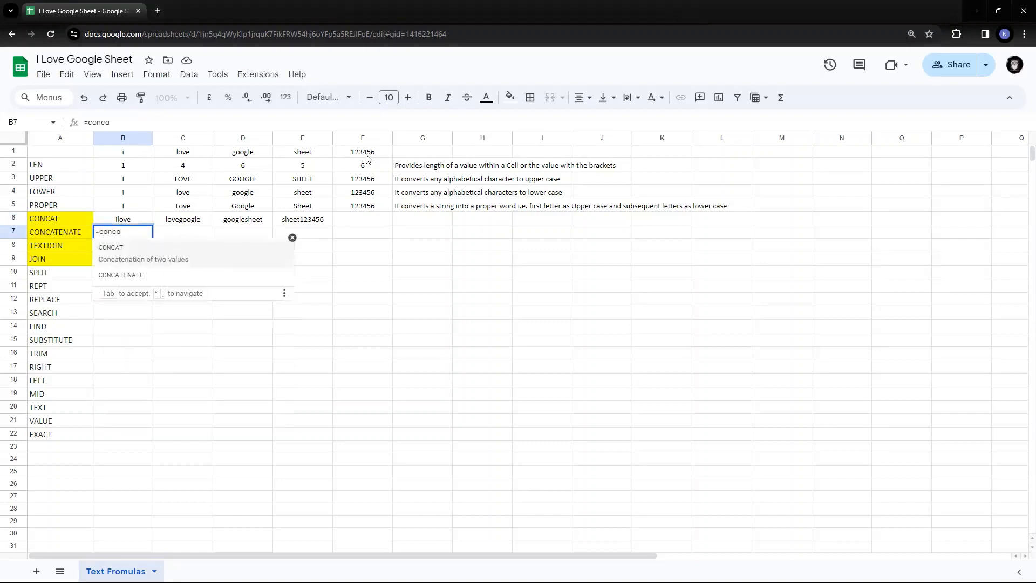
{"action": "key", "text": "Down"}
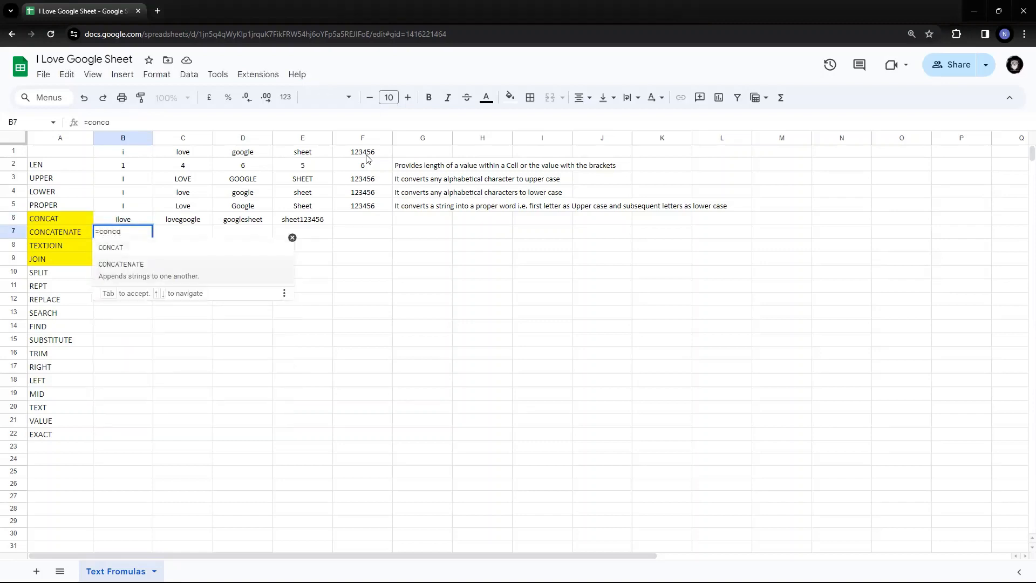
{"action": "key", "text": "Tab"}
{"action": "key", "text": "Up"}
{"action": "key", "text": "Up"}
{"action": "key", "text": "Up"}
{"action": "key", "text": "Up"}
{"action": "key", "text": "Up"}
{"action": "key", "text": "Up"}
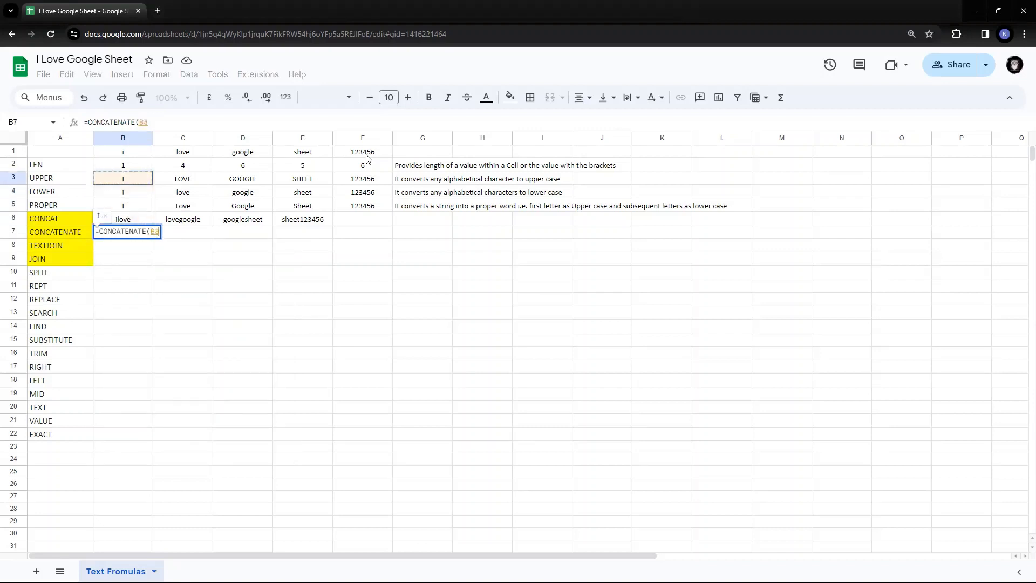
{"action": "key", "text": "shift+Right"}
{"action": "key", "text": "shift+Right"}
{"action": "key", "text": "shift+Right"}
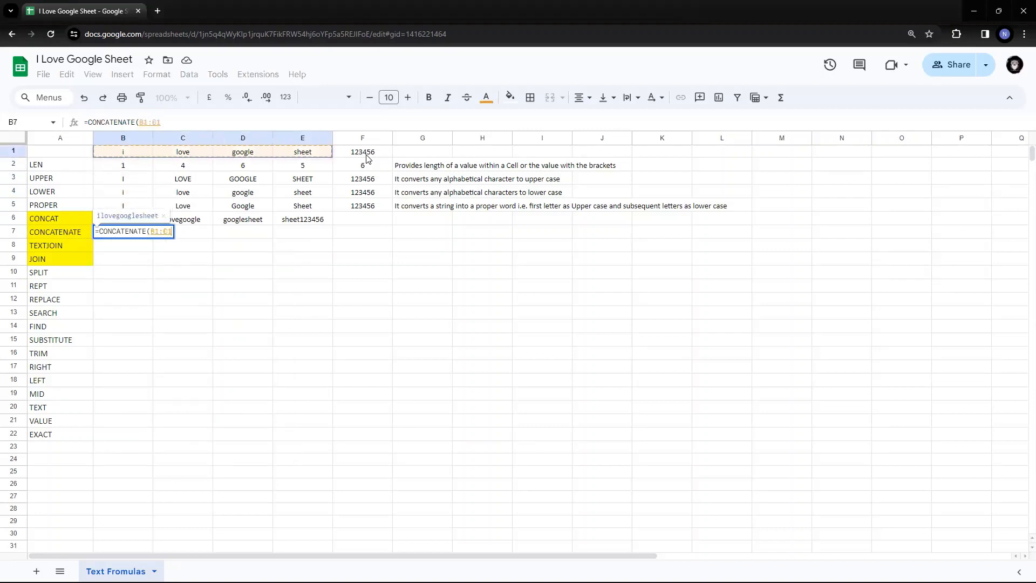
{"action": "key", "text": "Return"}
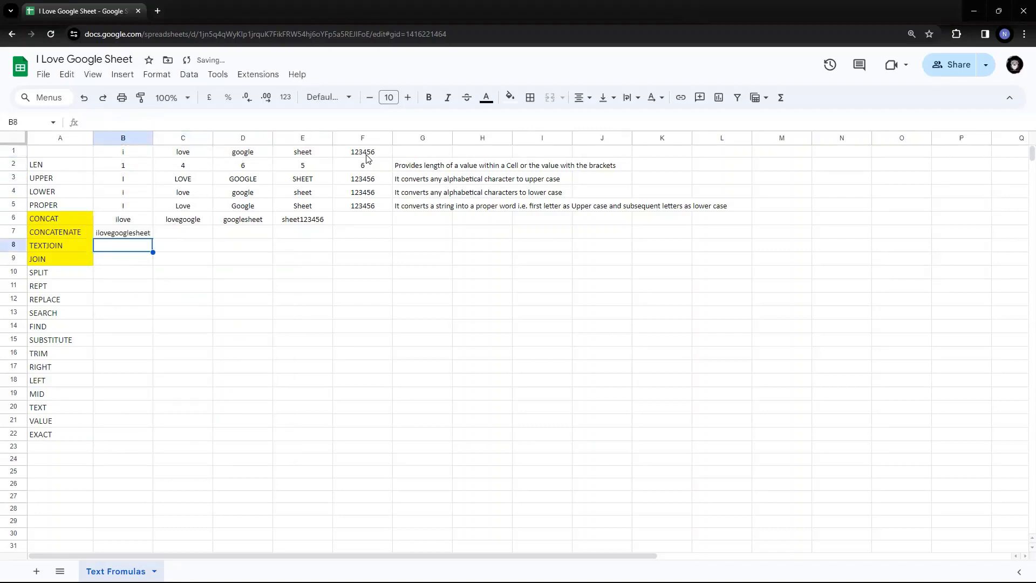
{"action": "key", "text": "Up"}
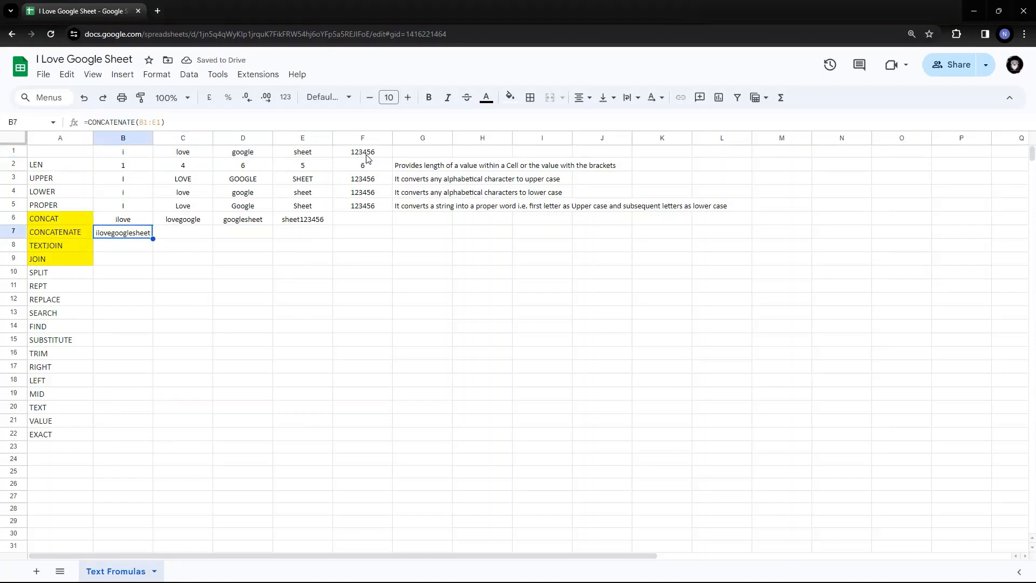
Enter a CONCATENATE formula in C7 that joins B1, C1, D1 and E1 with a " " space between each pair of words.
{"action": "key", "text": "Right"}
{"action": "type", "text": "="}
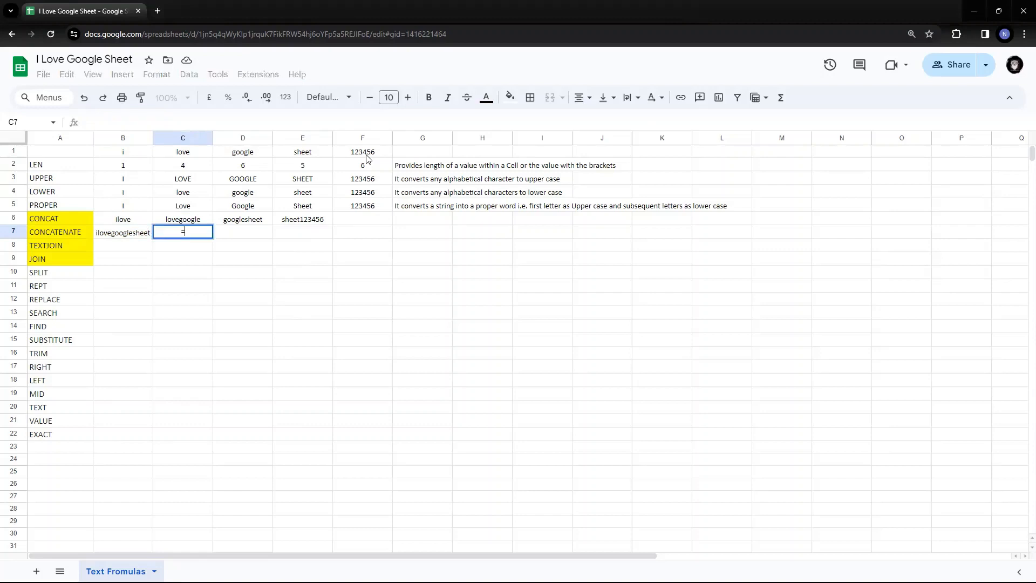
{"action": "type", "text": "concatenate("}
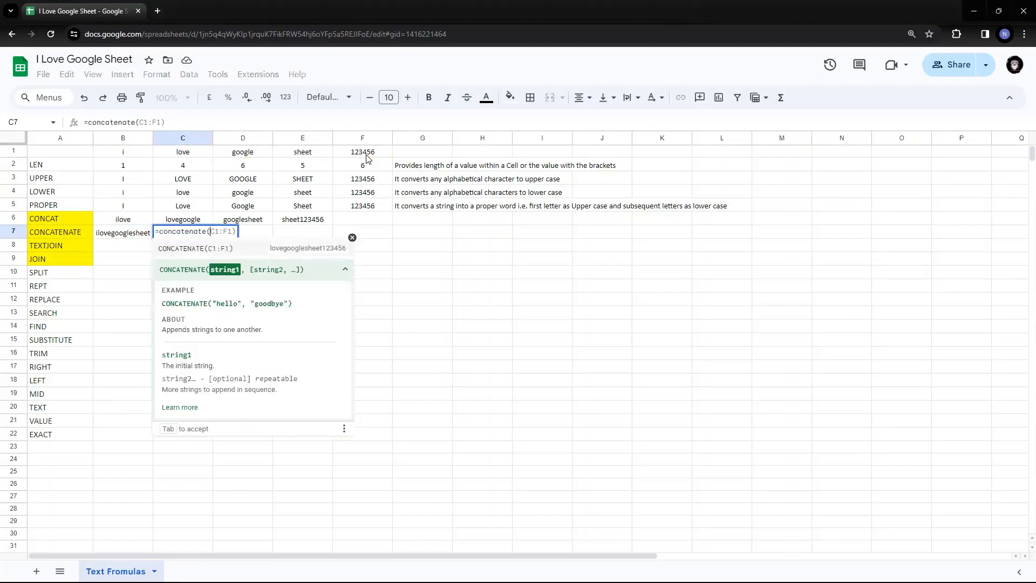
{"action": "key", "text": "Tab"}
{"action": "left_click", "coordinate": [133, 157]}
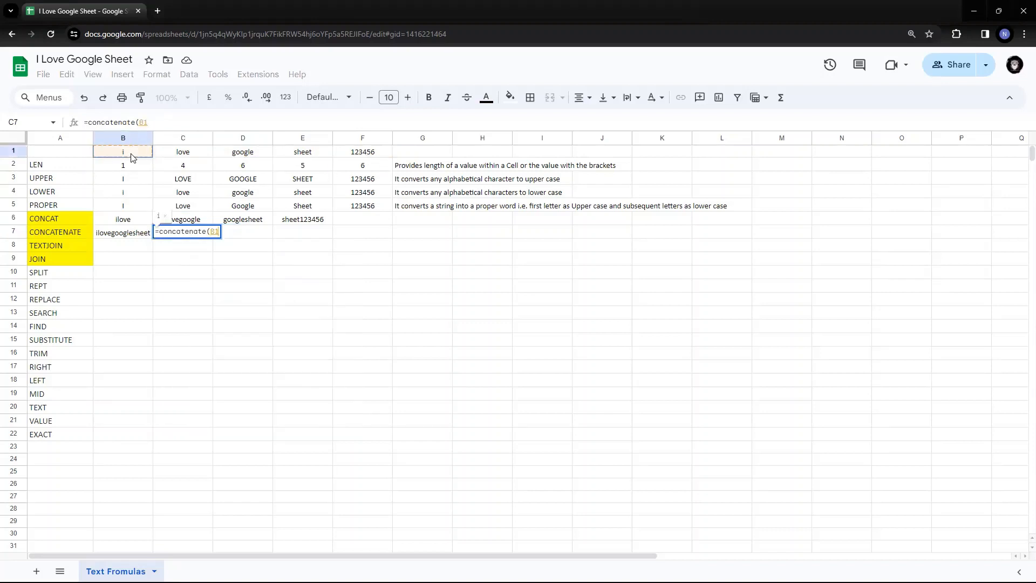
{"action": "type", "text": ","}
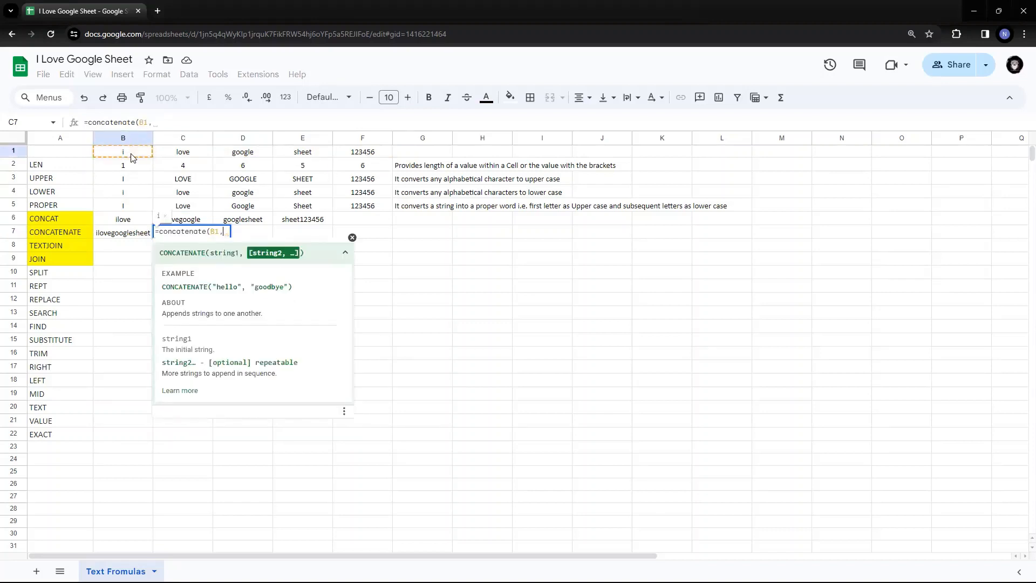
{"action": "type", "text": "\" \""}
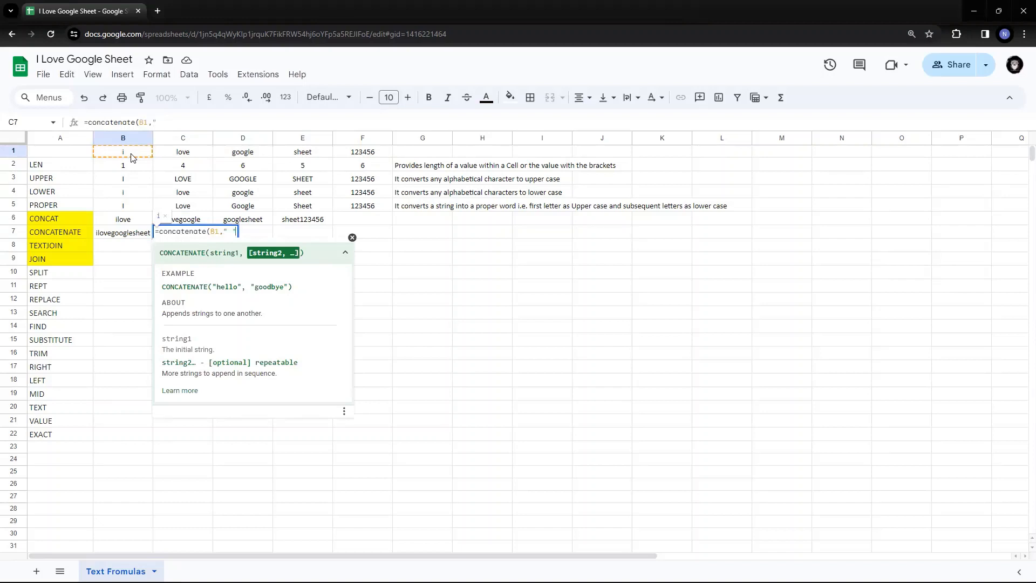
{"action": "type", "text": ","}
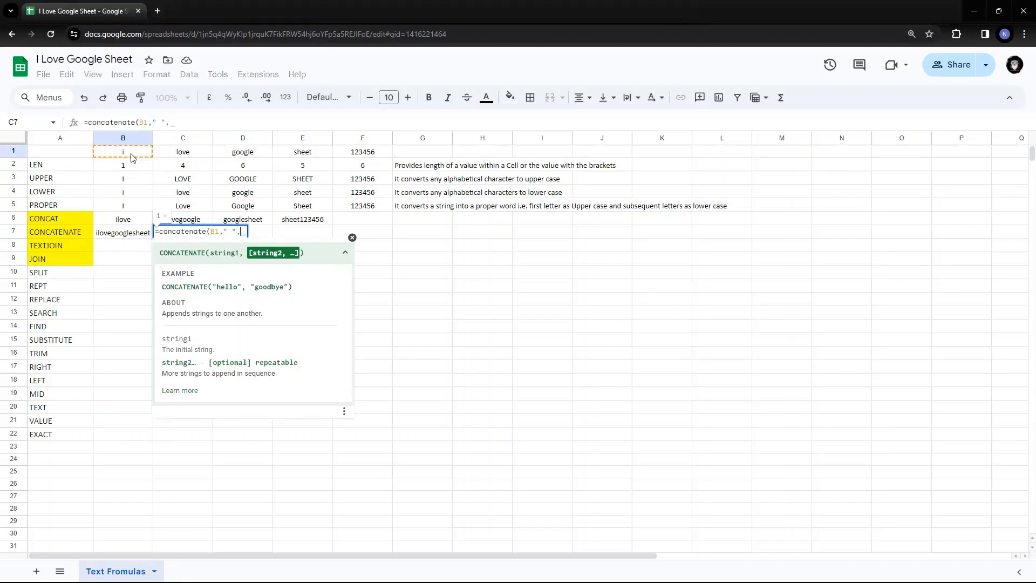
{"action": "left_click", "coordinate": [185, 153]}
{"action": "type", "text": ",\" "}
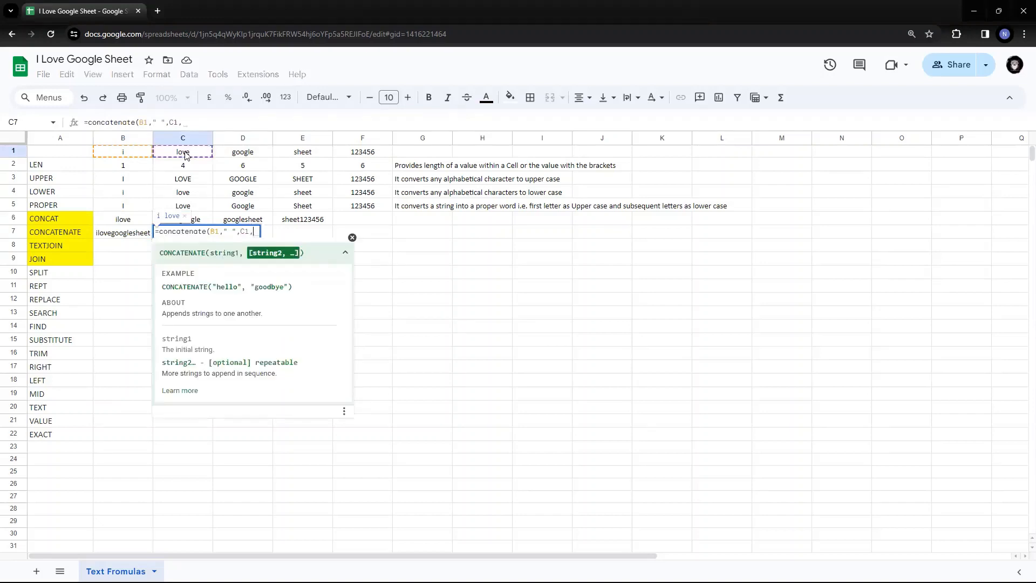
{"action": "type", "text": "\""}
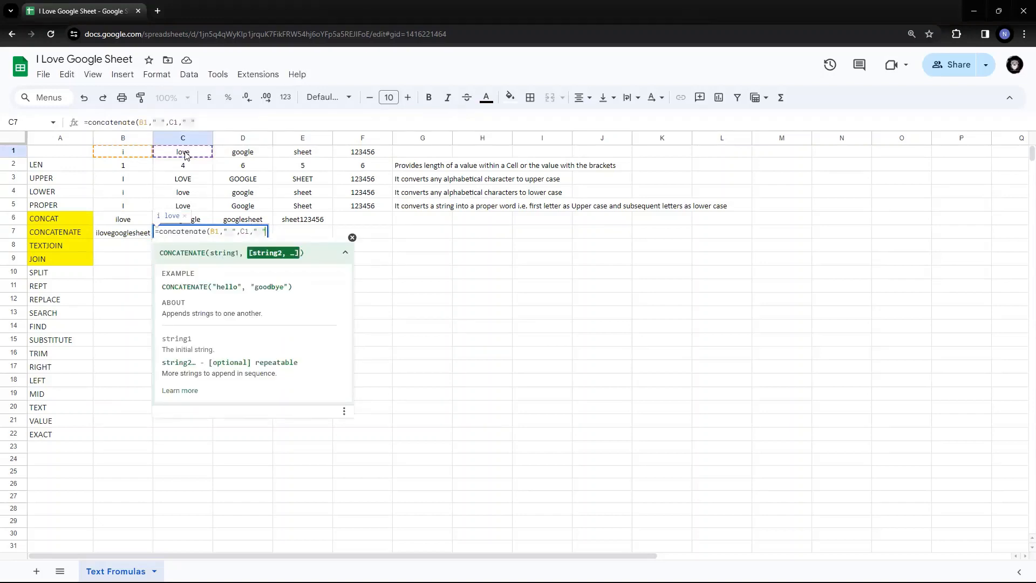
{"action": "type", "text": ","}
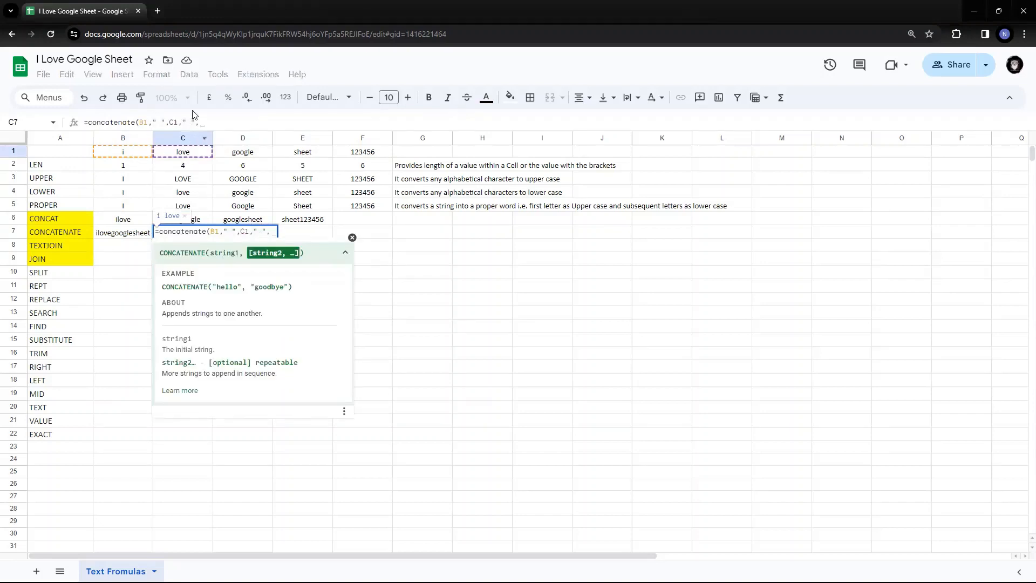
{"action": "left_click", "coordinate": [245, 157]}
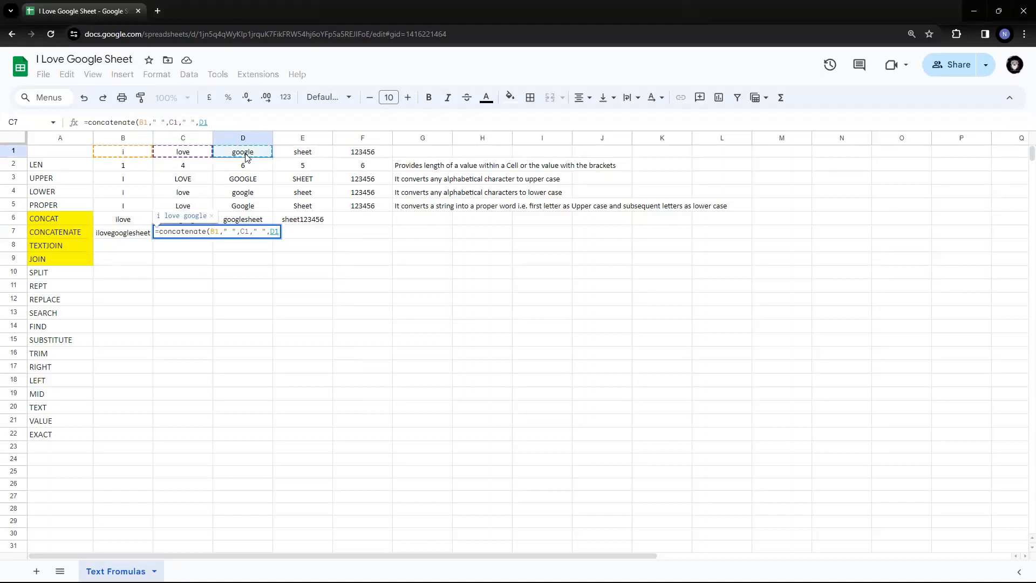
{"action": "type", "text": ",\" "}
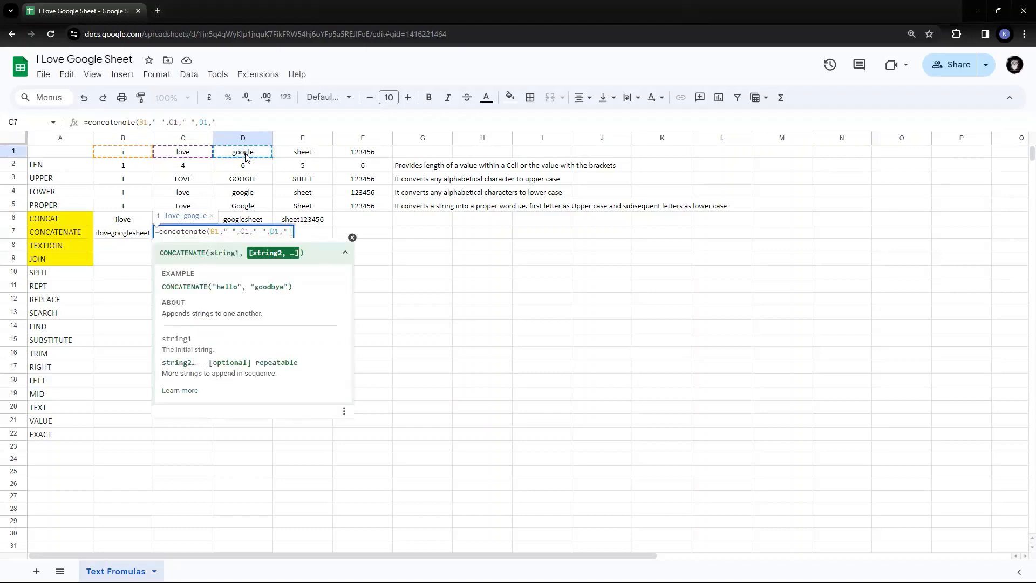
{"action": "type", "text": "\","}
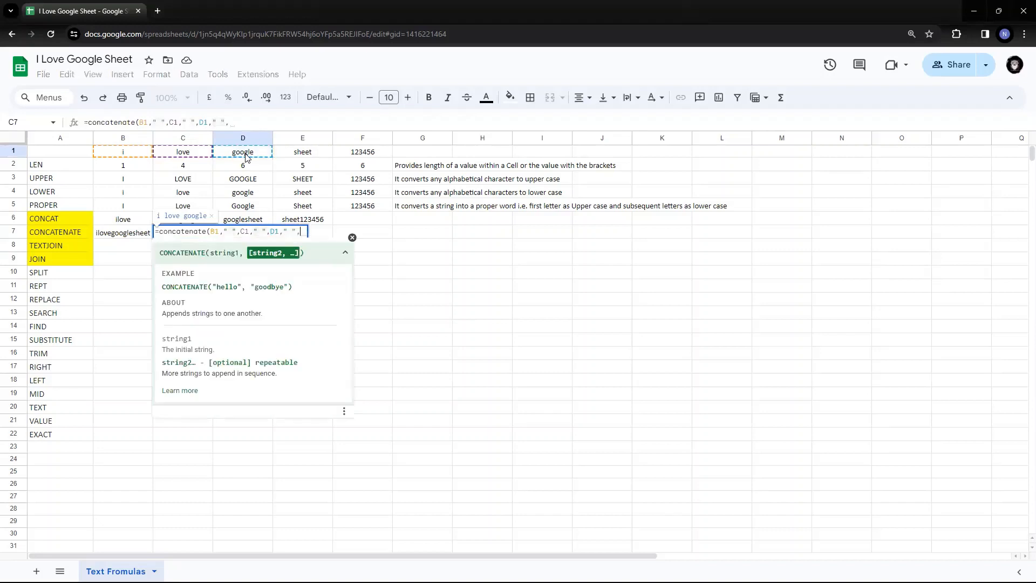
{"action": "left_click", "coordinate": [290, 153]}
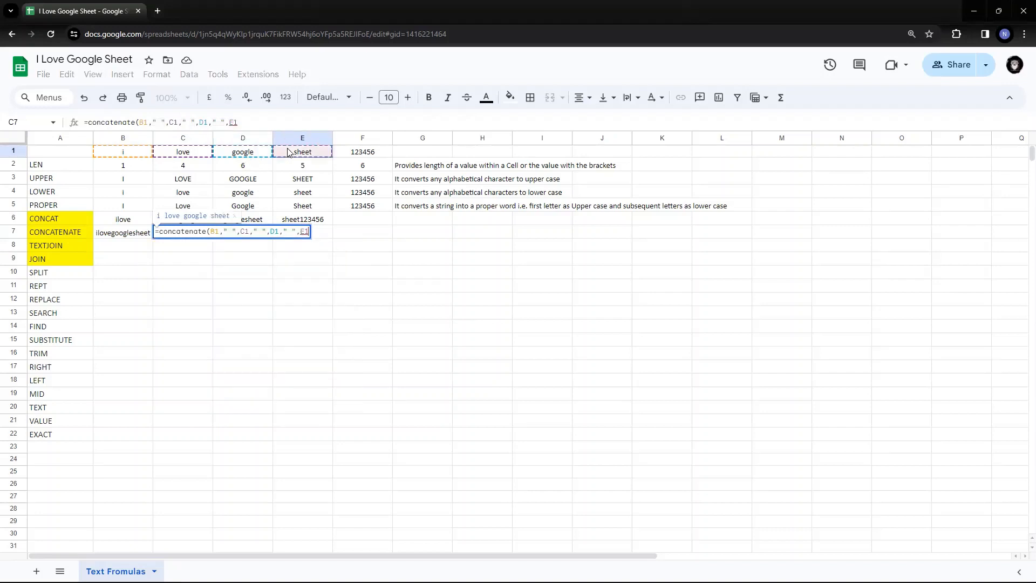
{"action": "type", "text": ")"}
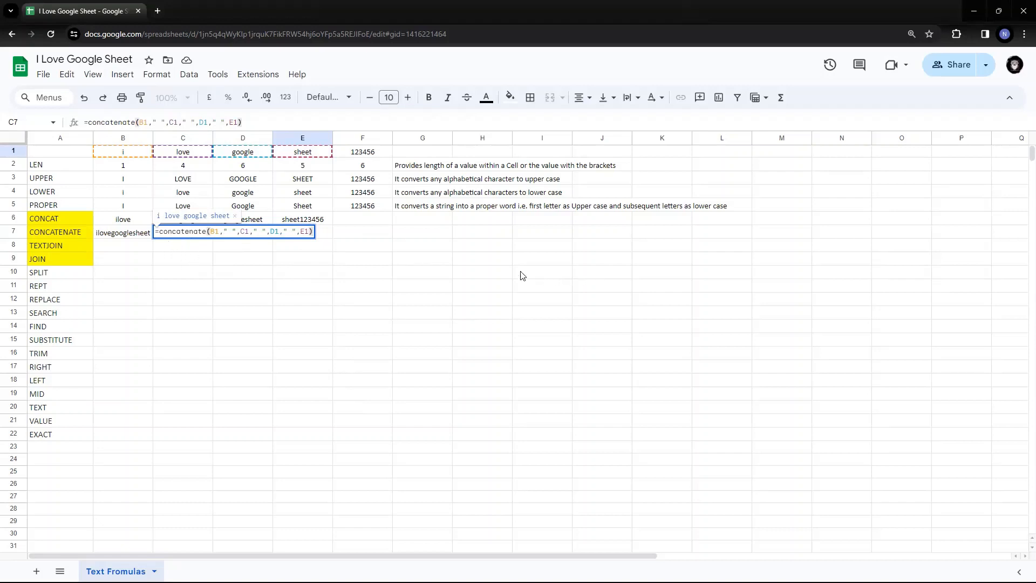
{"action": "key", "text": "Return"}
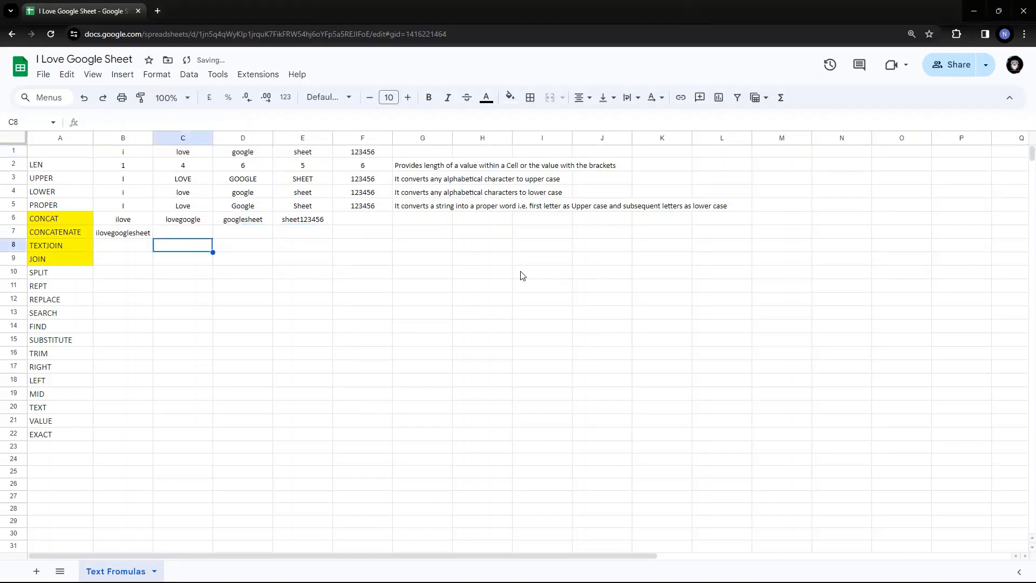
{"action": "key", "text": "Up"}
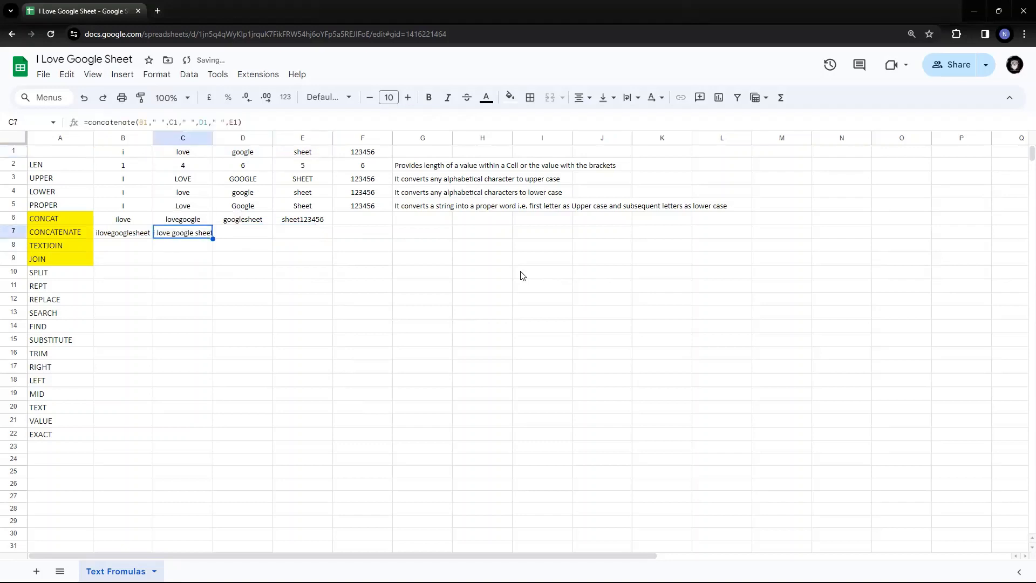
Enter a TEXTJOIN formula in B8 that joins B1:E1 with a " " delimiter and ignore_empty set to TRUE.
{"action": "key", "text": "Right"}
{"action": "key", "text": "Left"}
{"action": "key", "text": "Left"}
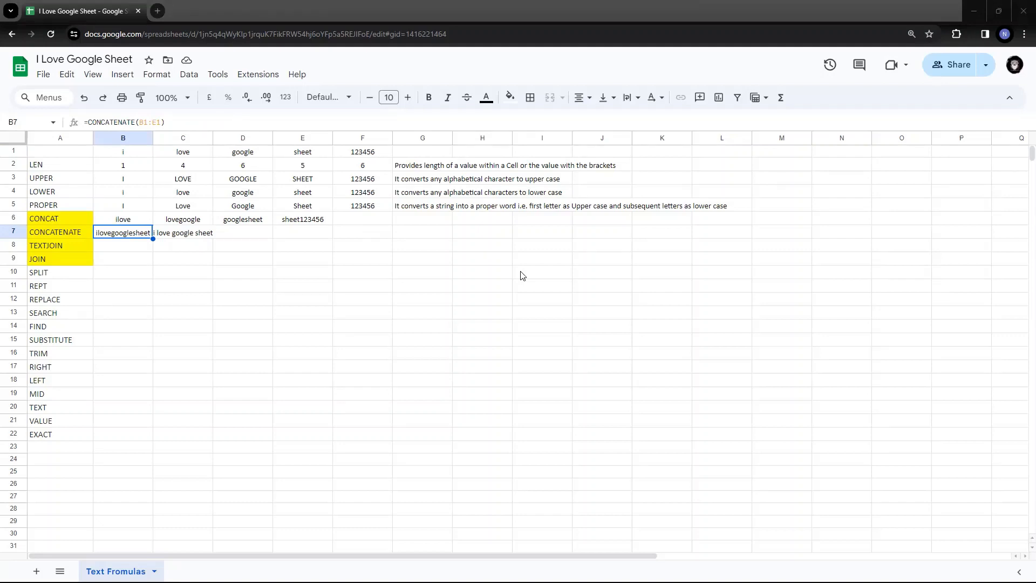
{"action": "key", "text": "Down"}
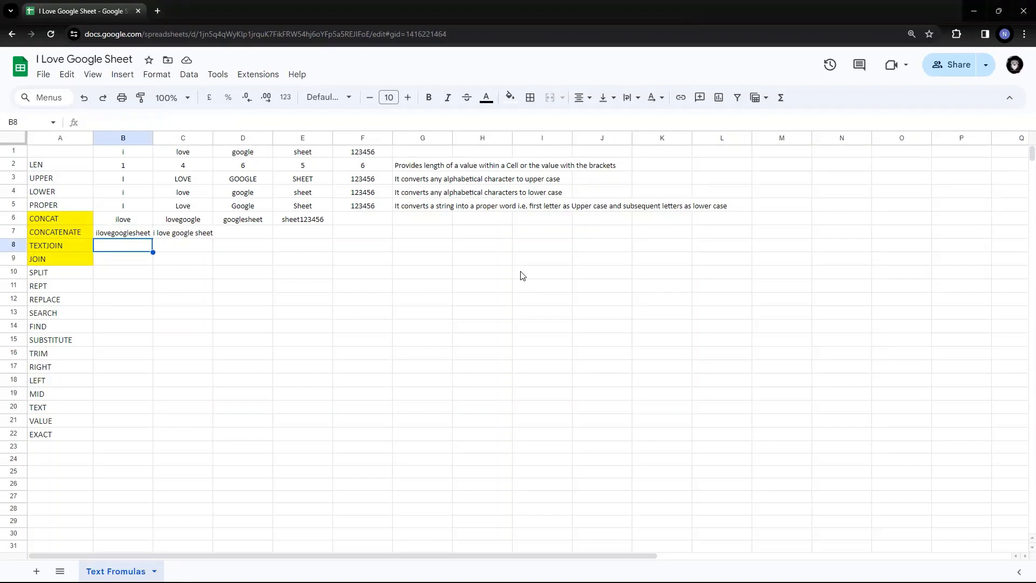
{"action": "type", "text": "=te"}
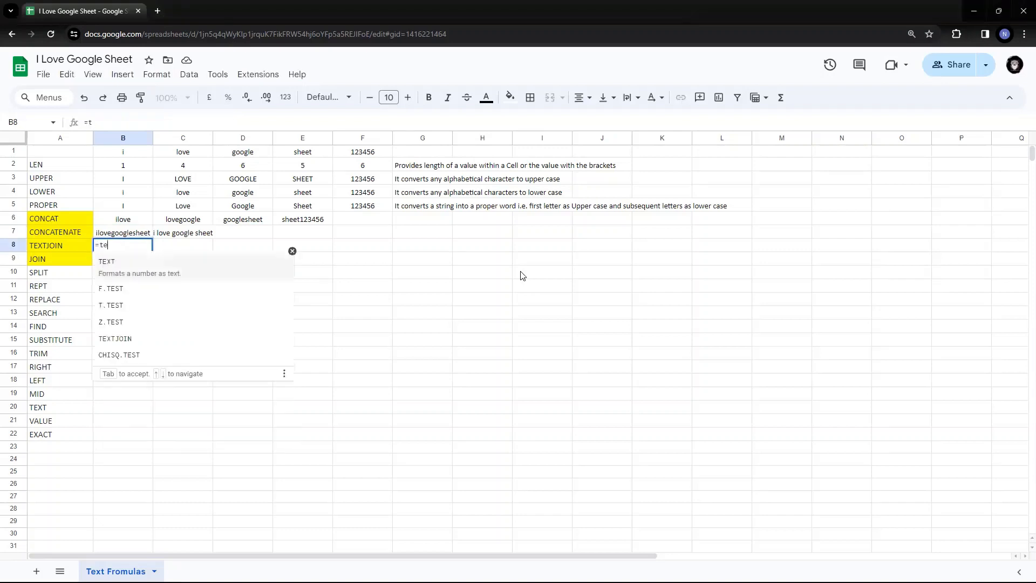
{"action": "type", "text": "xtjoin"}
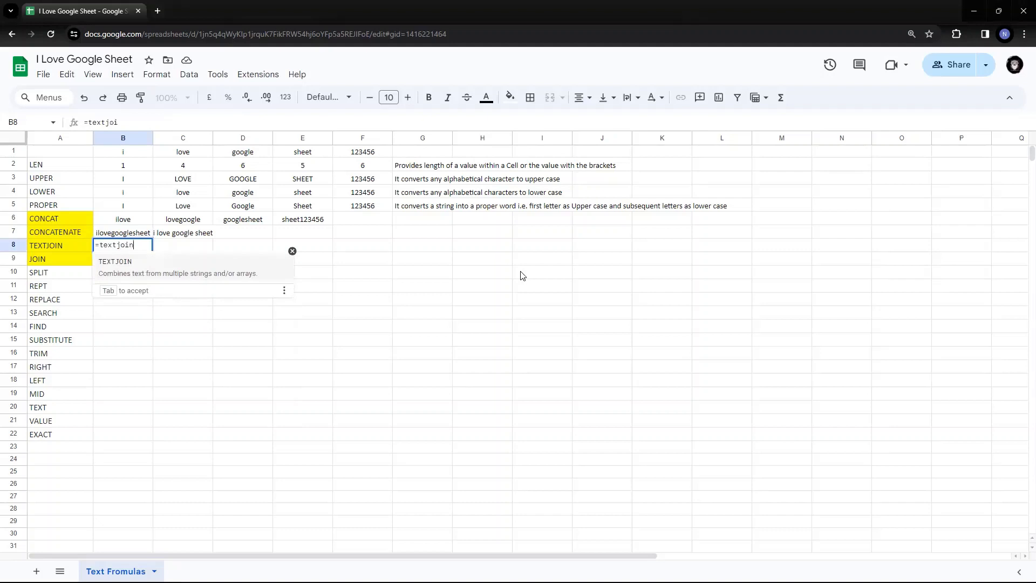
{"action": "type", "text": "("}
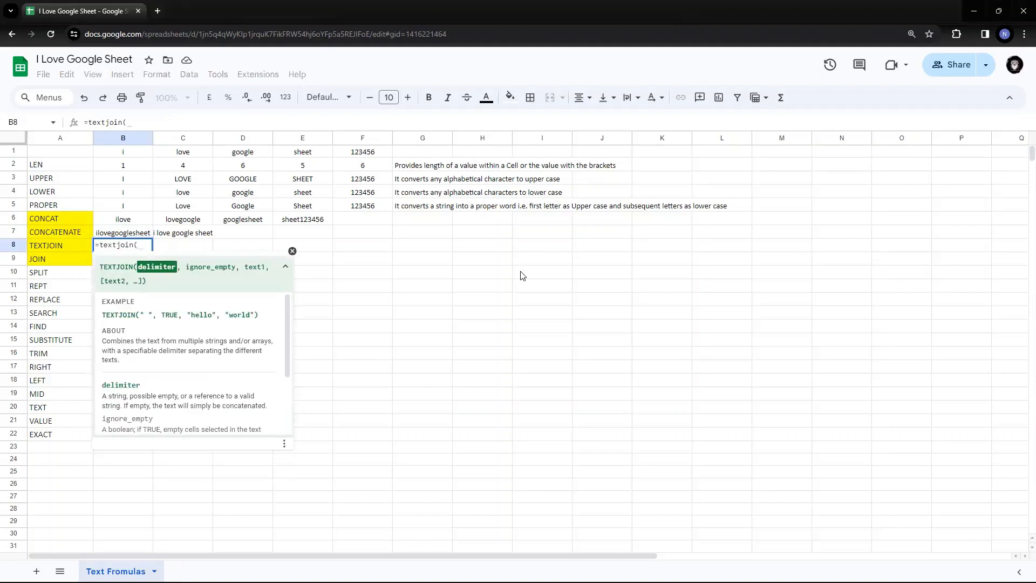
{"action": "type", "text": "\" "}
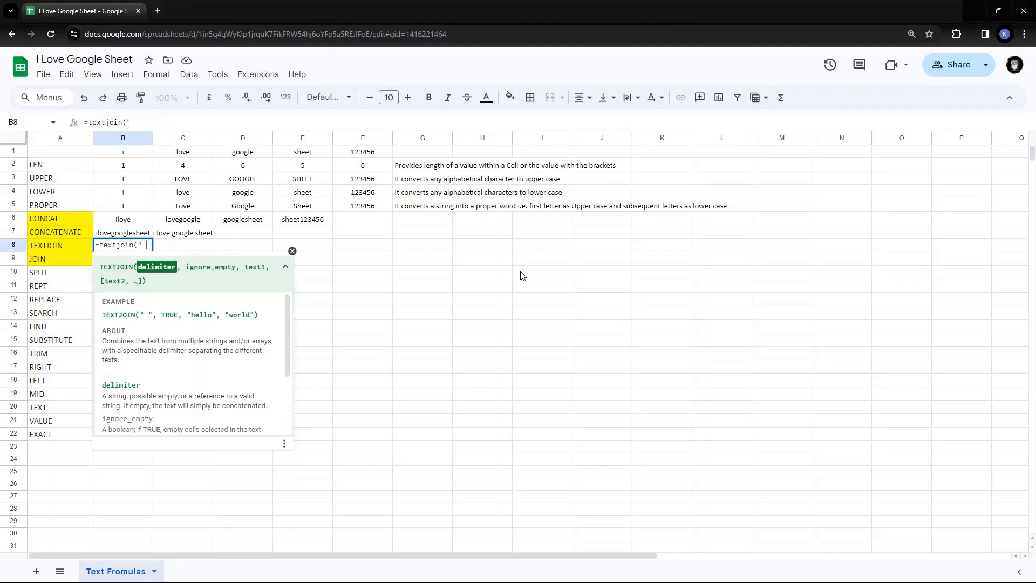
{"action": "type", "text": "\","}
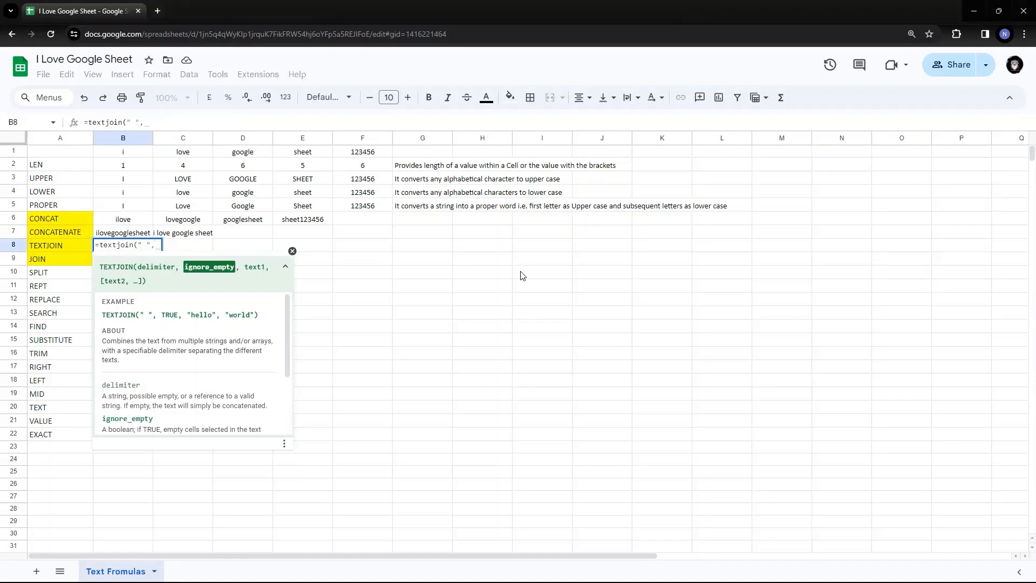
{"action": "type", "text": "TRUE"}
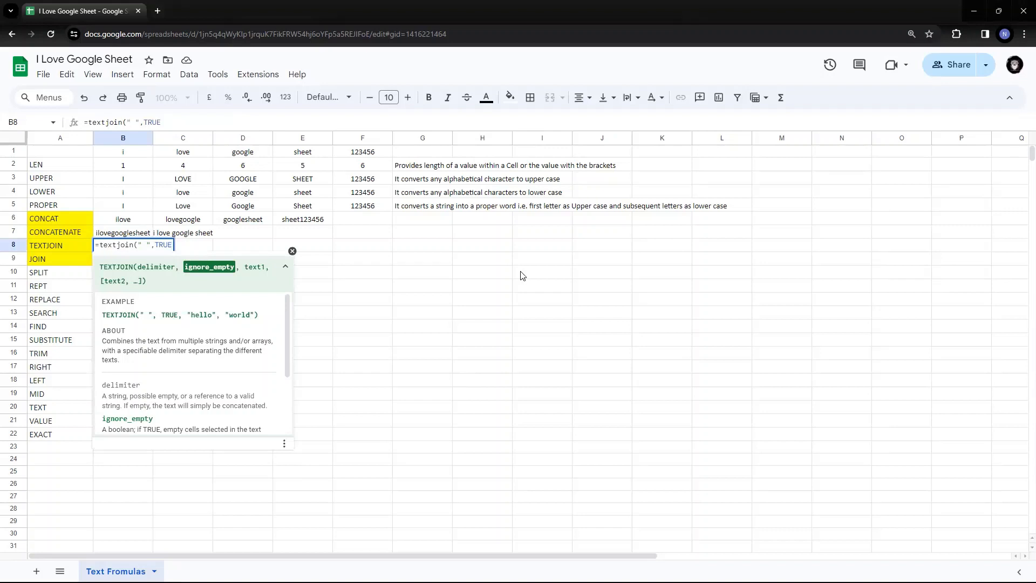
{"action": "type", "text": ","}
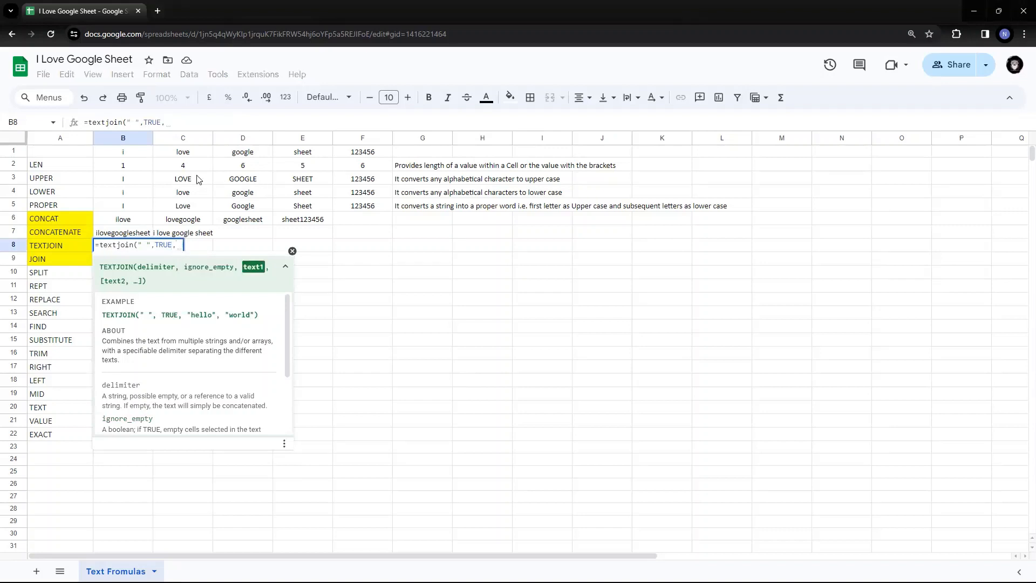
{"action": "left_click_drag", "start_coordinate": [134, 156], "coordinate": [293, 154]}
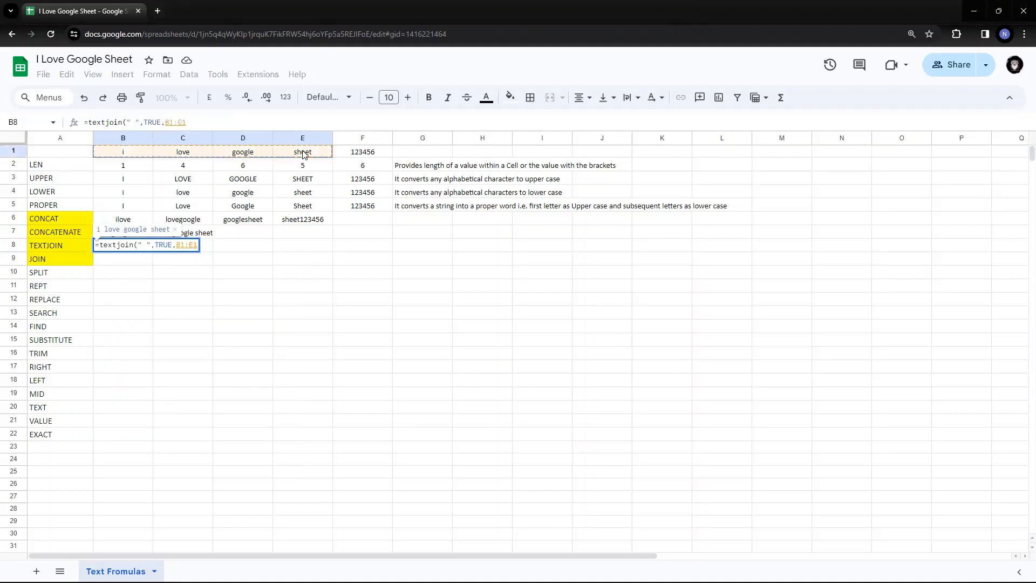
{"action": "type", "text": ")"}
{"action": "key", "text": "Return"}
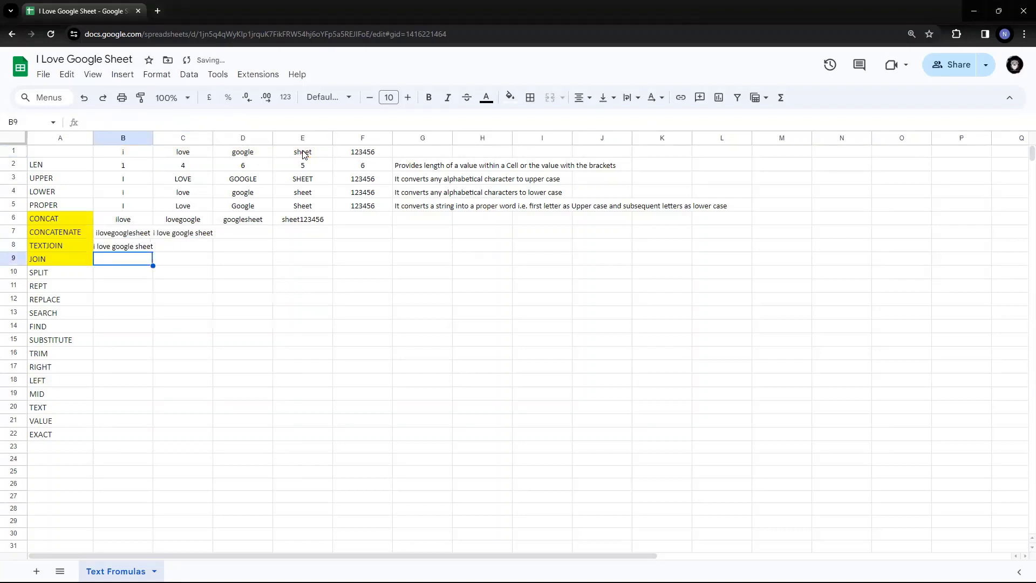
Move the TEXTJOIN formula from B8 to C8 and widen column C to fit the joined text in C7:C8.
{"action": "key", "text": "Up"}
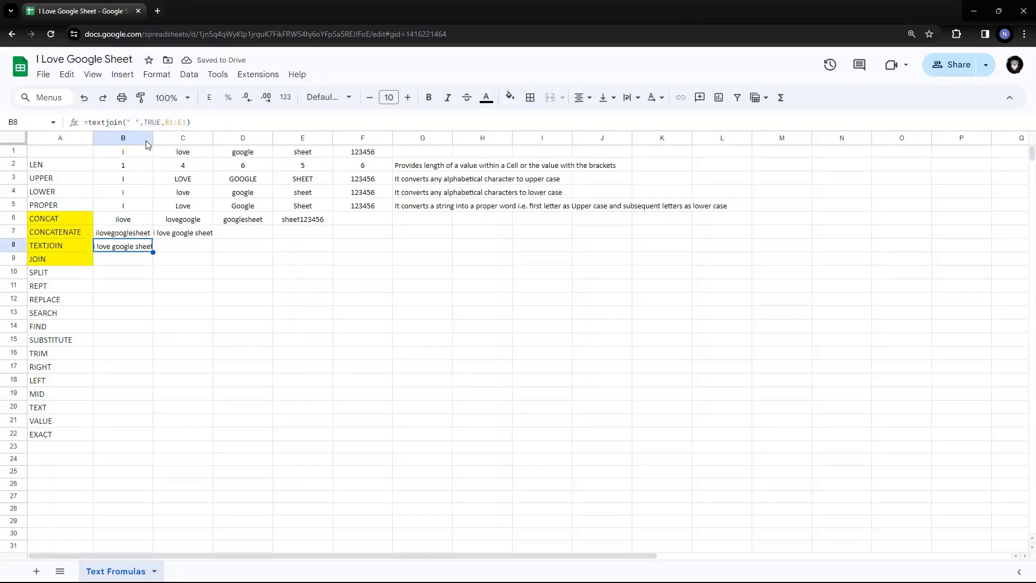
{"action": "key", "text": "Right"}
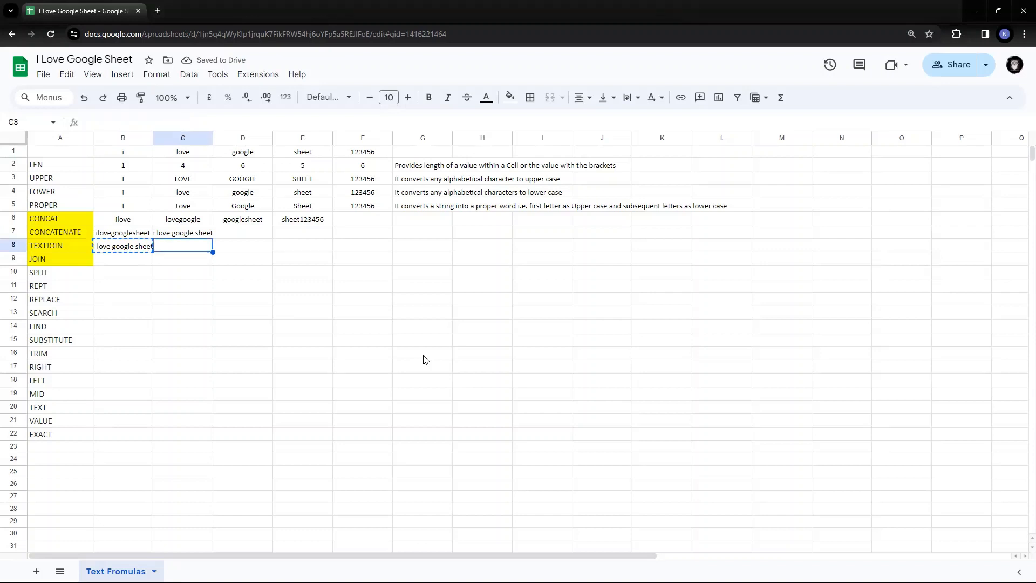
{"action": "type", "text": "=textjoin(\" \",TRUE,B1:E1)"}
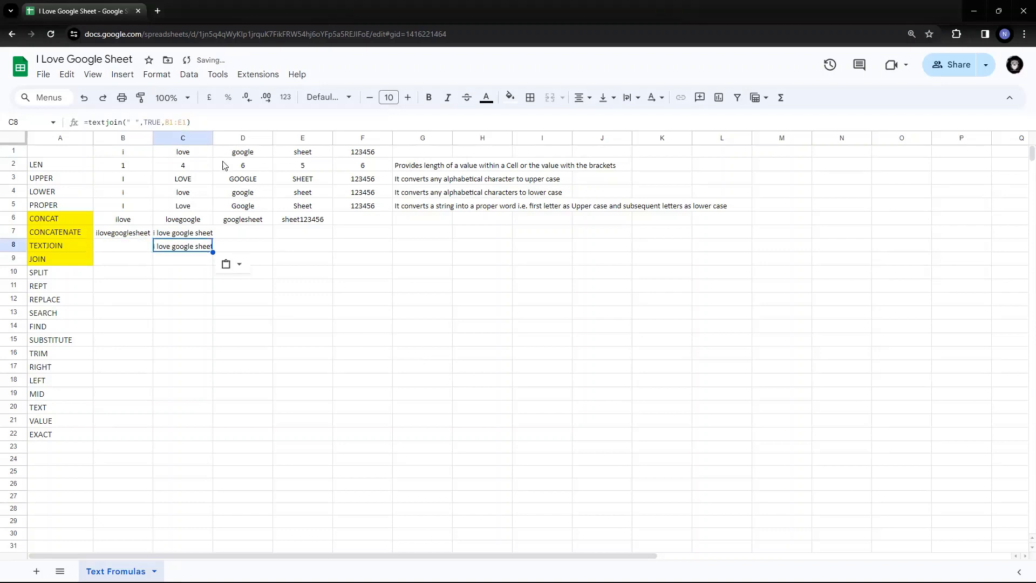
{"action": "left_click_drag", "start_coordinate": [213, 138], "coordinate": [239, 135]}
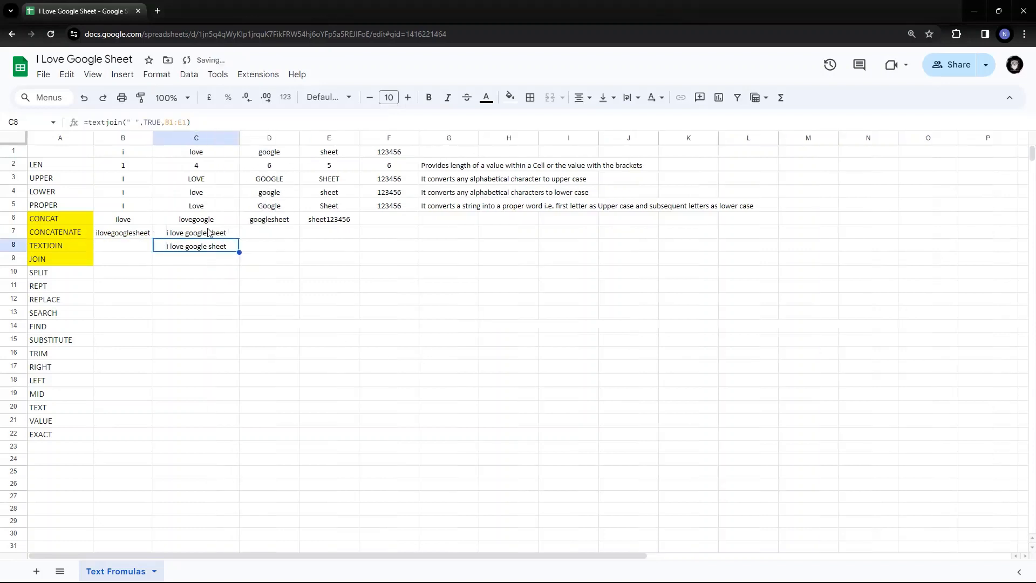
{"action": "left_click_drag", "start_coordinate": [226, 238], "coordinate": [225, 244]}
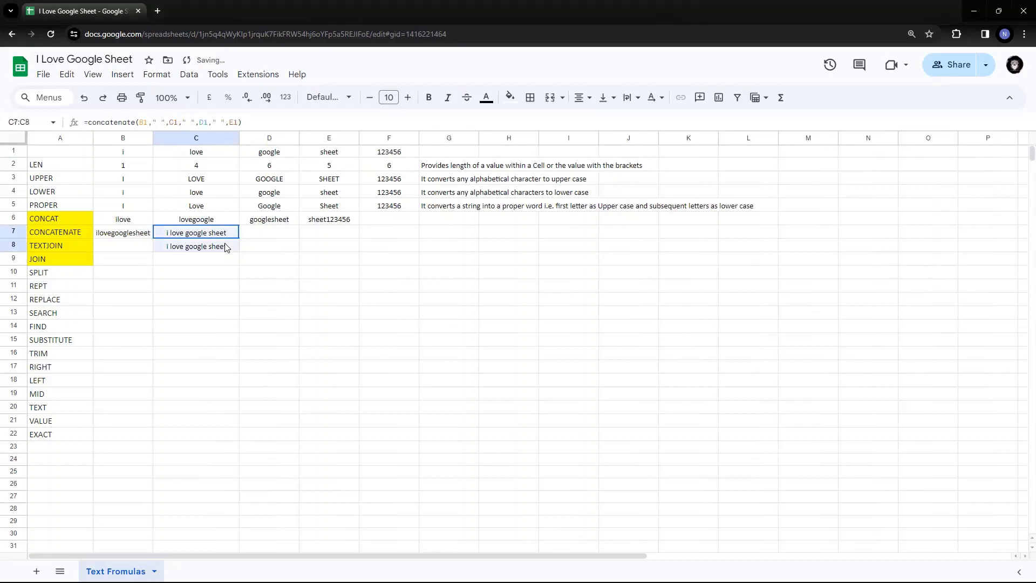
Display formulas instead of results in the sheet and widen column C until the full CONCATENATE formula in C7 fits.
{"action": "left_click", "coordinate": [93, 77]}
{"action": "mouse_move", "coordinate": [119, 97]}
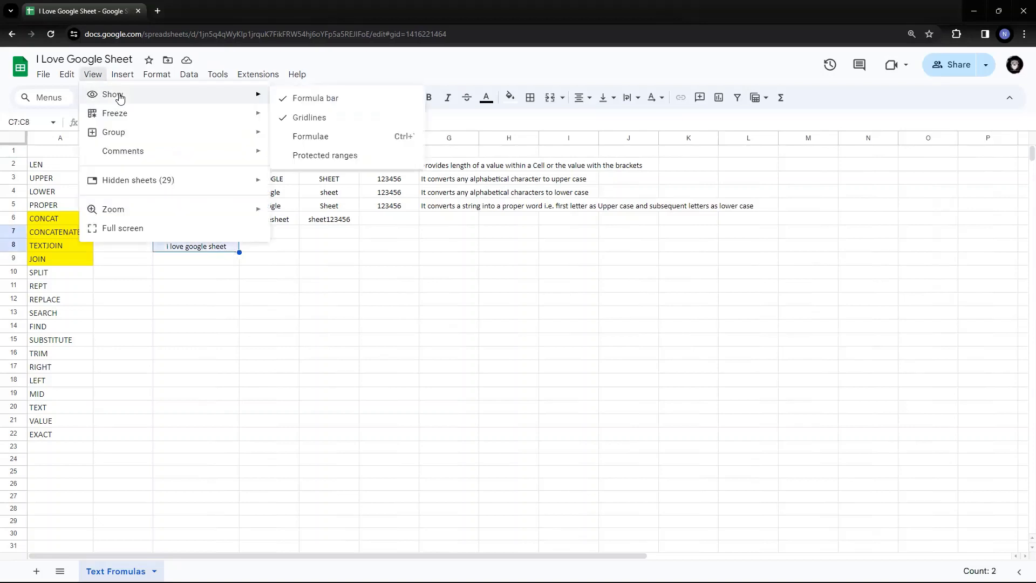
{"action": "left_click", "coordinate": [329, 143]}
{"action": "left_click", "coordinate": [348, 289]}
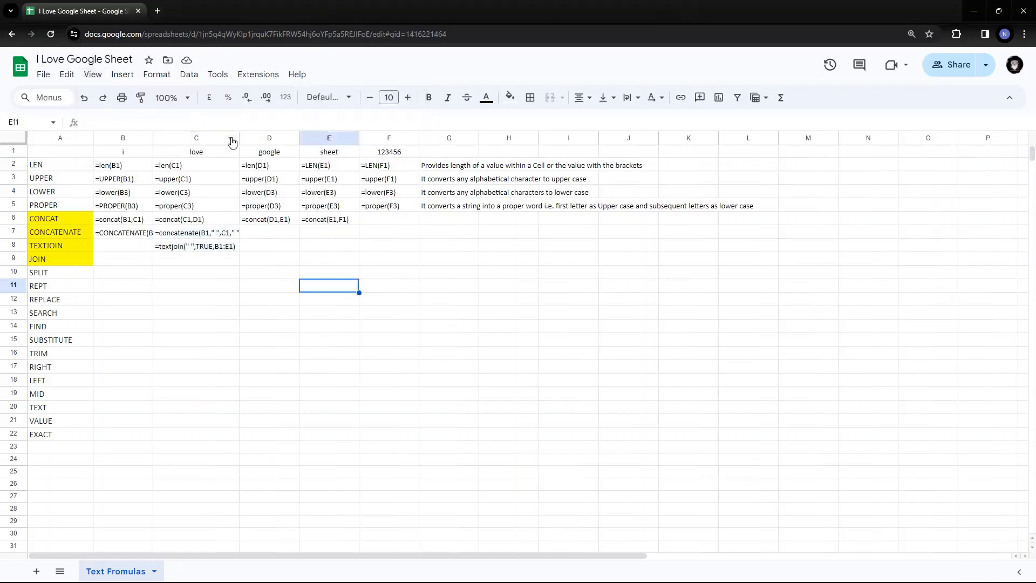
{"action": "left_click_drag", "start_coordinate": [240, 138], "coordinate": [344, 138]}
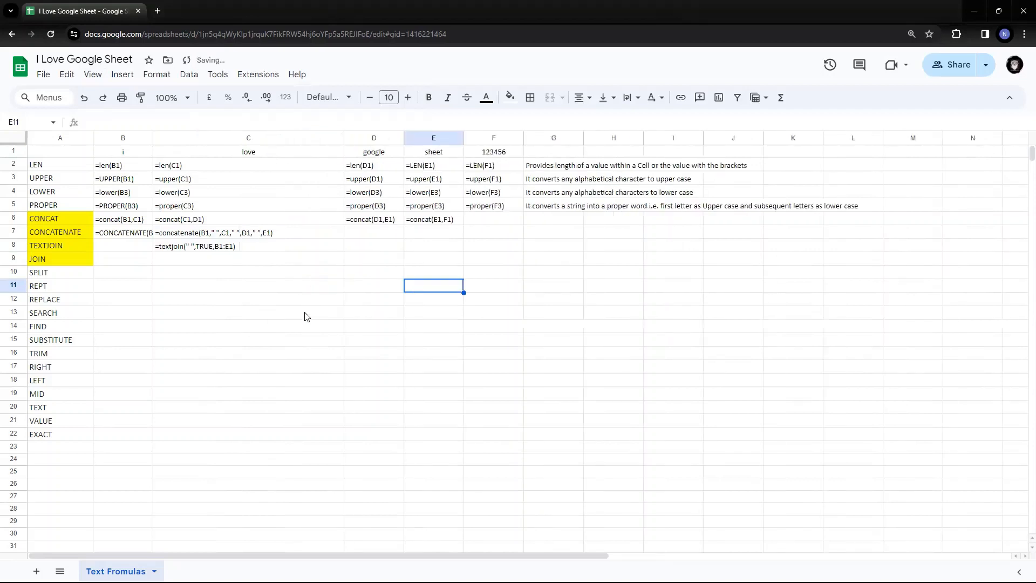
Compare the CONCATENATE formula in C7 with the TEXTJOIN formula in C8 and the B1:E1 range it joins.
{"action": "left_click", "coordinate": [278, 302]}
{"action": "left_click", "coordinate": [216, 233]}
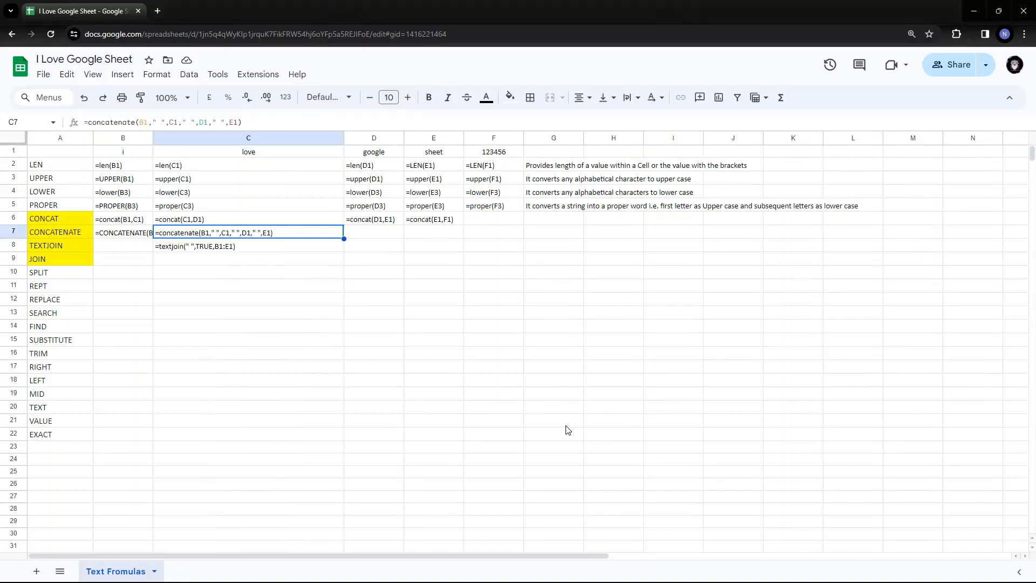
{"action": "key", "text": "Down"}
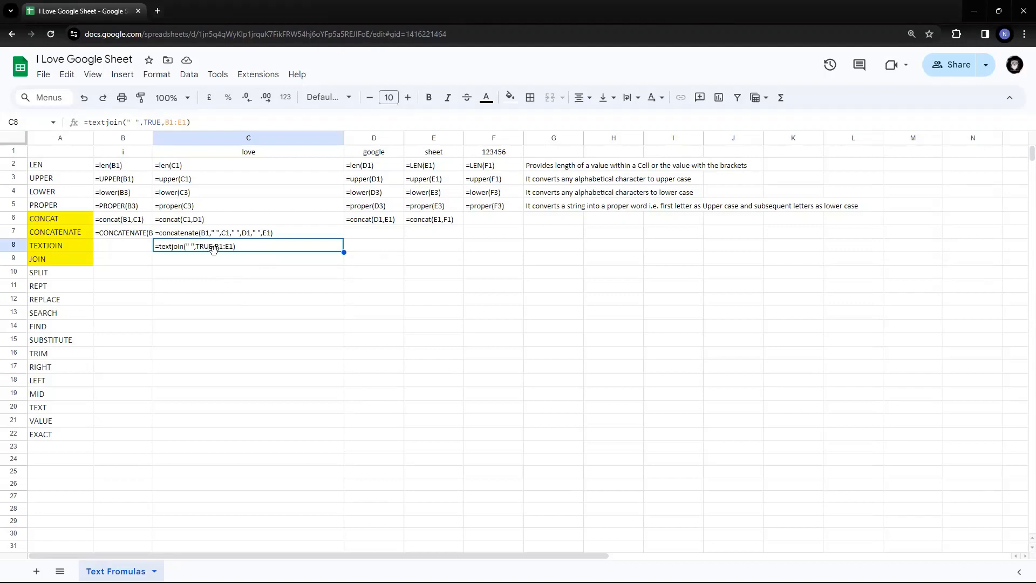
{"action": "left_click", "coordinate": [138, 154]}
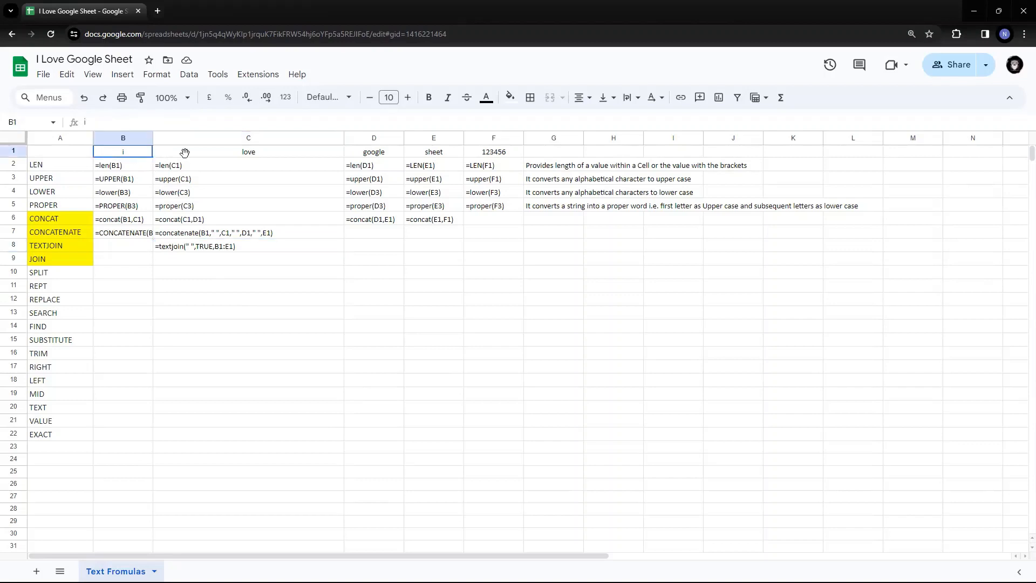
{"action": "left_click_drag", "start_coordinate": [184, 153], "coordinate": [436, 154]}
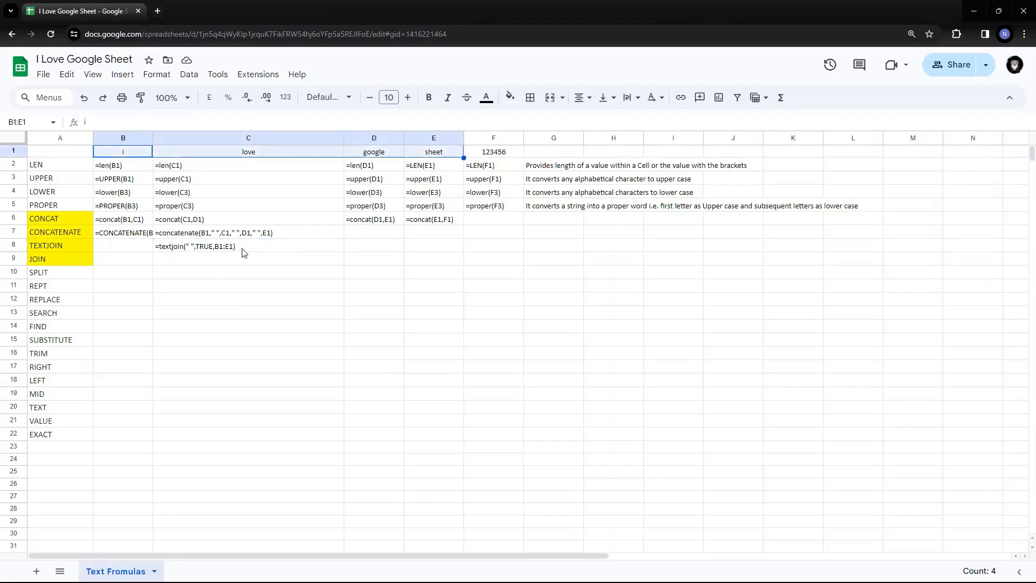
{"action": "left_click", "coordinate": [200, 249]}
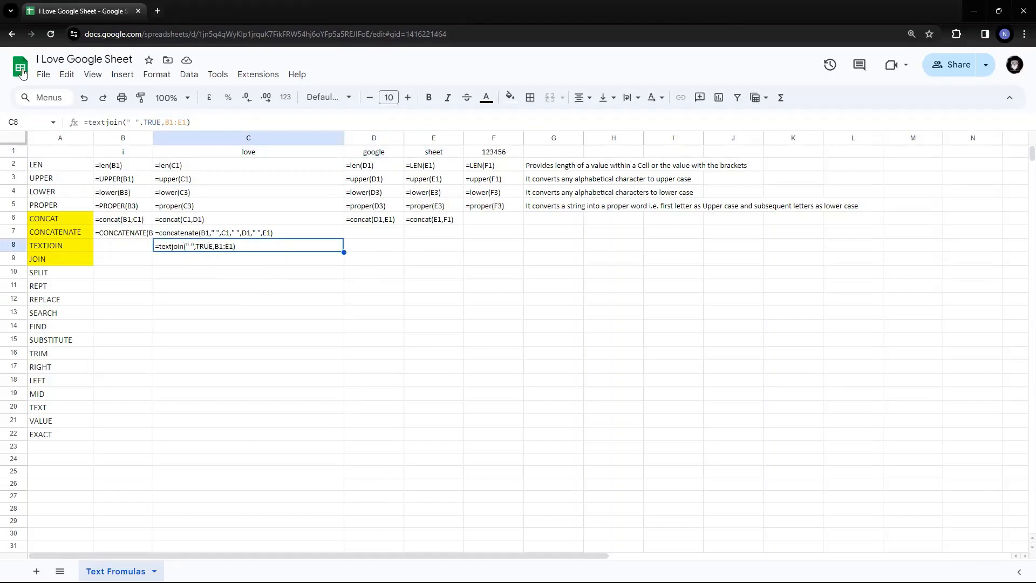
Display results instead of formulas in the sheet and narrow column C closer to the joined text.
{"action": "left_click", "coordinate": [92, 74]}
{"action": "mouse_move", "coordinate": [108, 117]}
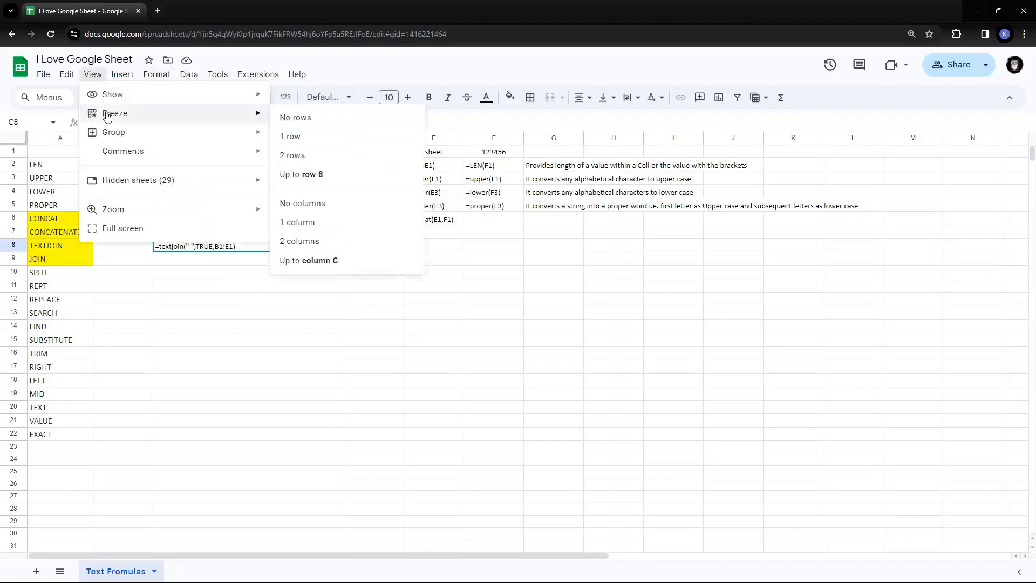
{"action": "mouse_move", "coordinate": [243, 96]}
{"action": "left_click", "coordinate": [284, 134]}
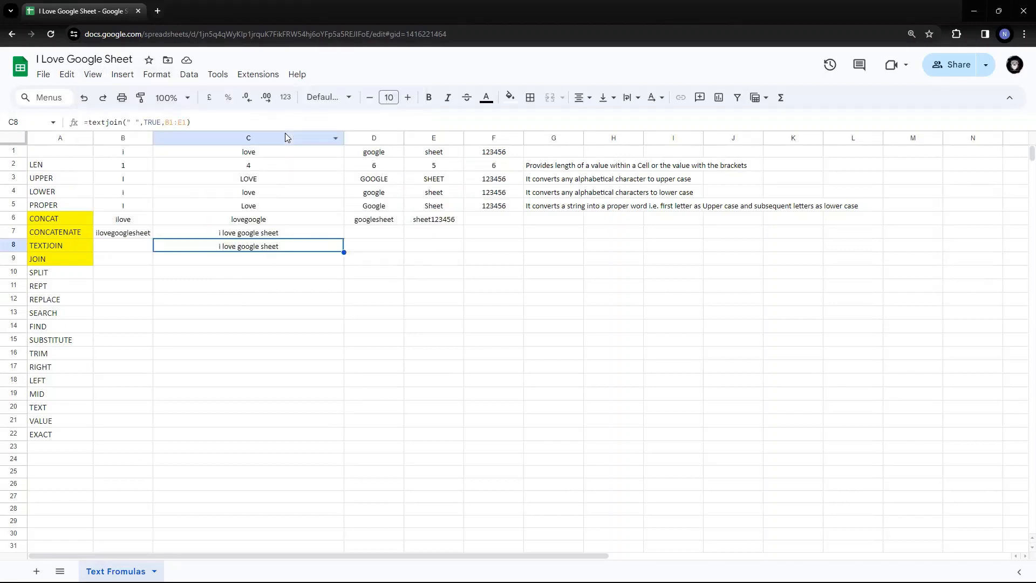
{"action": "left_click", "coordinate": [303, 300]}
{"action": "left_click", "coordinate": [286, 233]}
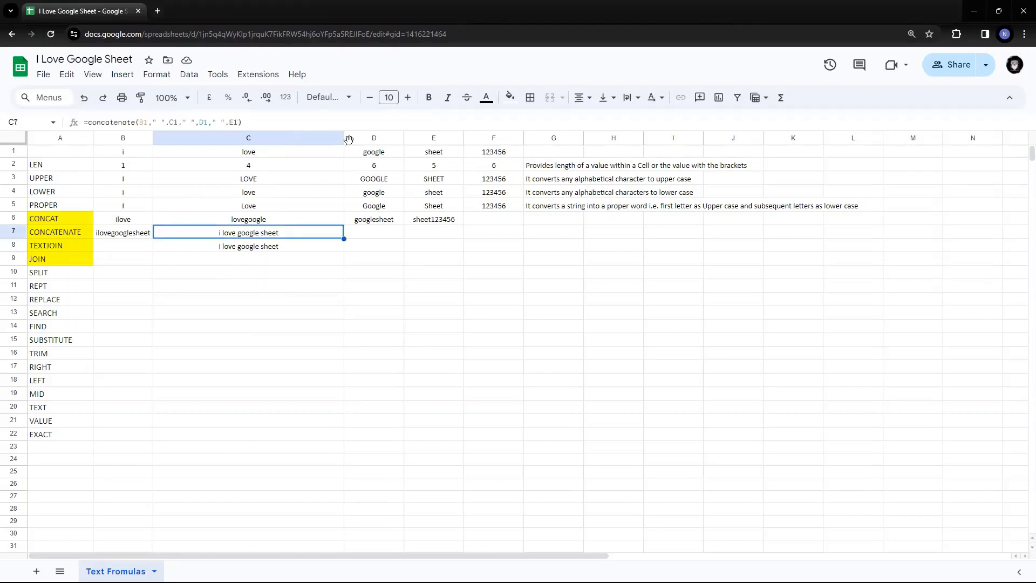
{"action": "left_click_drag", "start_coordinate": [343, 137], "coordinate": [262, 138]}
Set the delimiter of the TEXTJOIN formula in C8 to "*".
{"action": "left_click", "coordinate": [209, 247]}
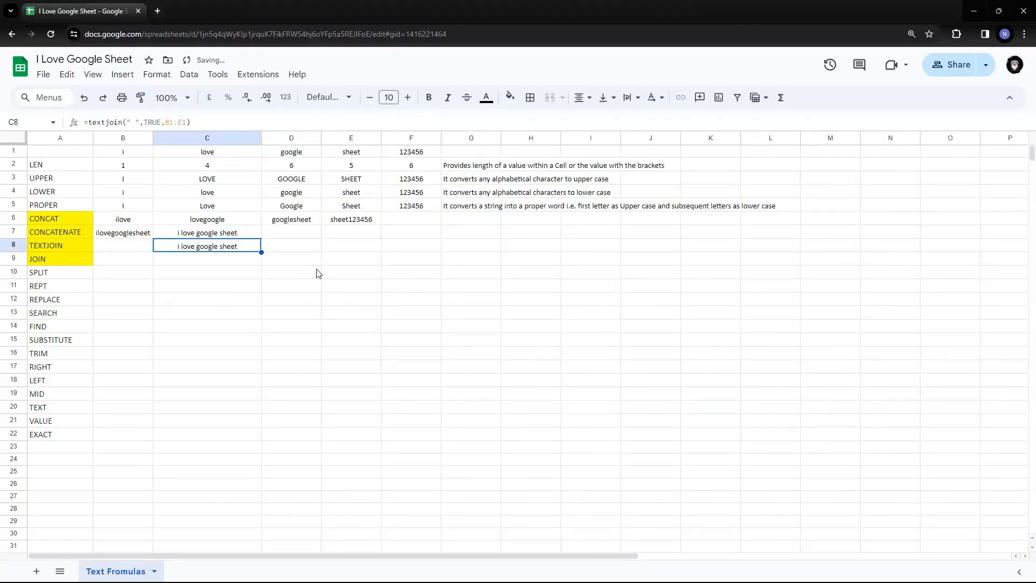
{"action": "left_click", "coordinate": [136, 123]}
{"action": "key", "text": "BackSpace"}
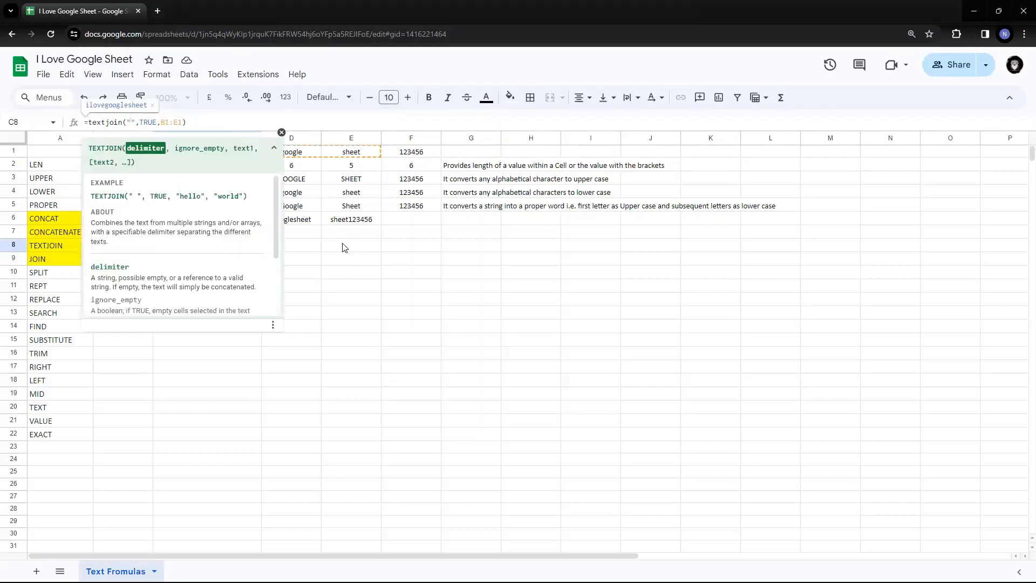
{"action": "type", "text": "*"}
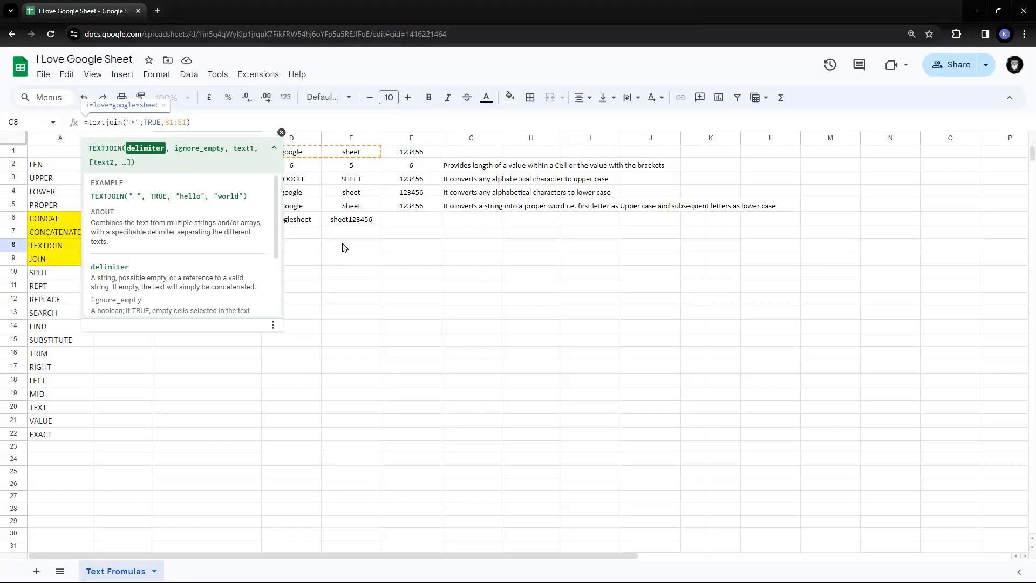
{"action": "key", "text": "Return"}
{"action": "key", "text": "Up"}
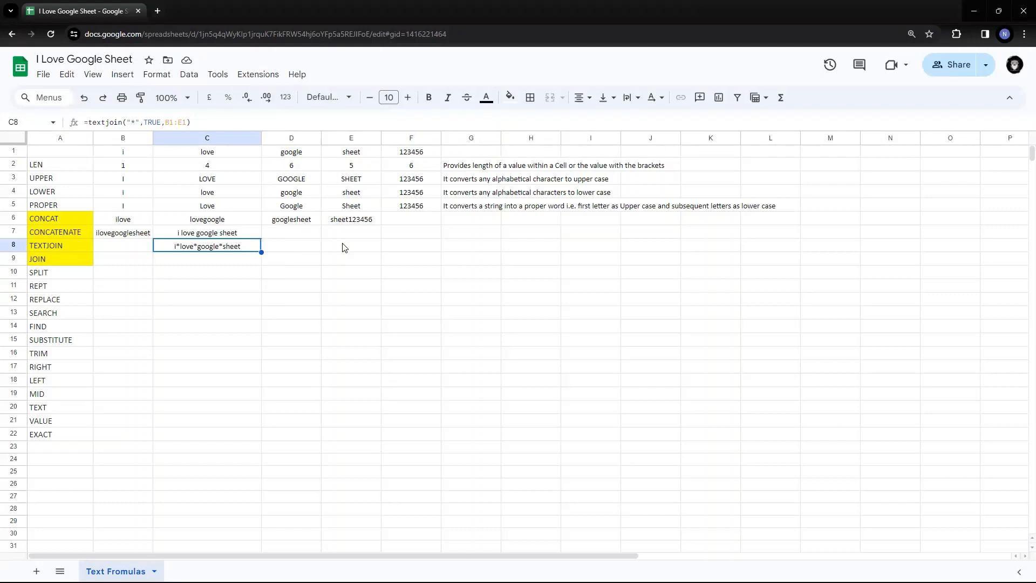
{"action": "key", "text": "alt"}
{"action": "key", "text": "Right"}
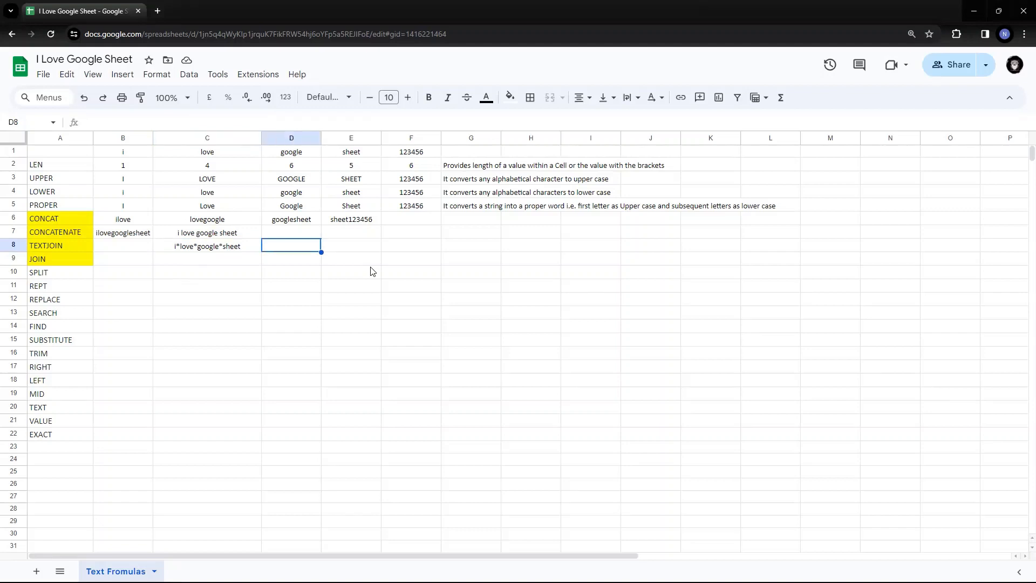
{"action": "key", "text": "Left"}
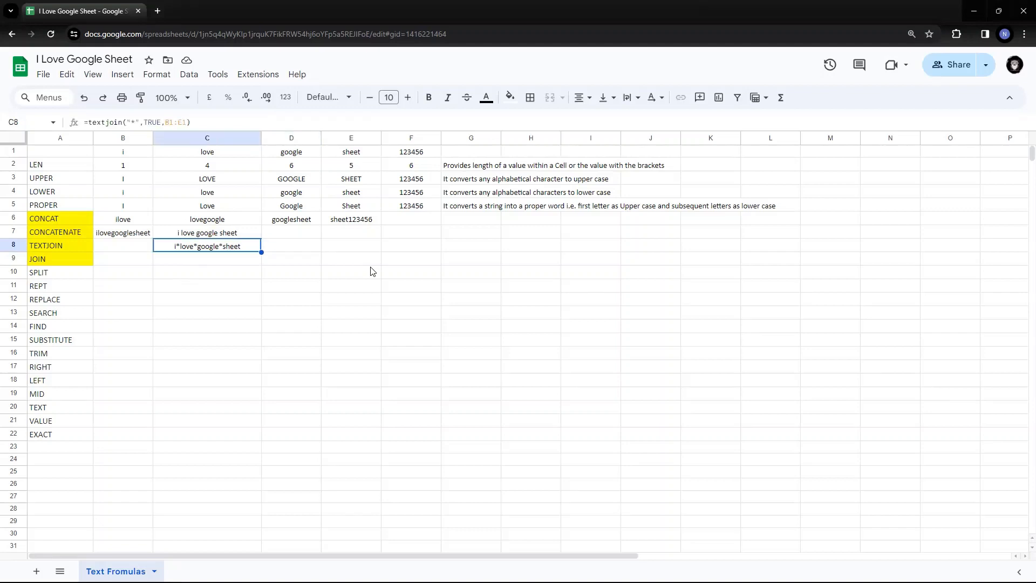
Fill the TEXTJOIN cell C8 with light green.
{"action": "left_click", "coordinate": [227, 155]}
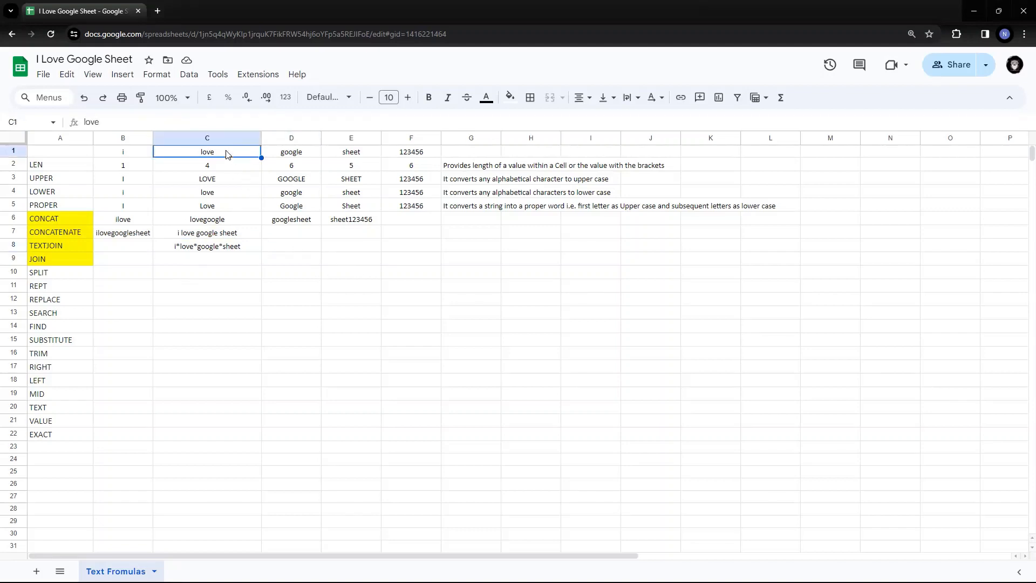
{"action": "left_click", "coordinate": [202, 248]}
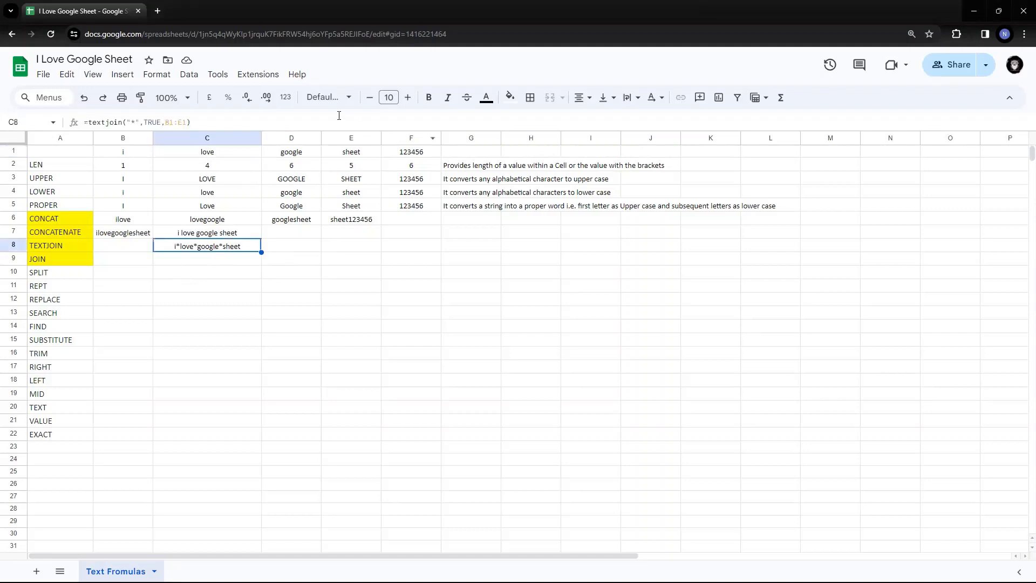
{"action": "left_click", "coordinate": [509, 97]}
{"action": "left_click", "coordinate": [567, 165]}
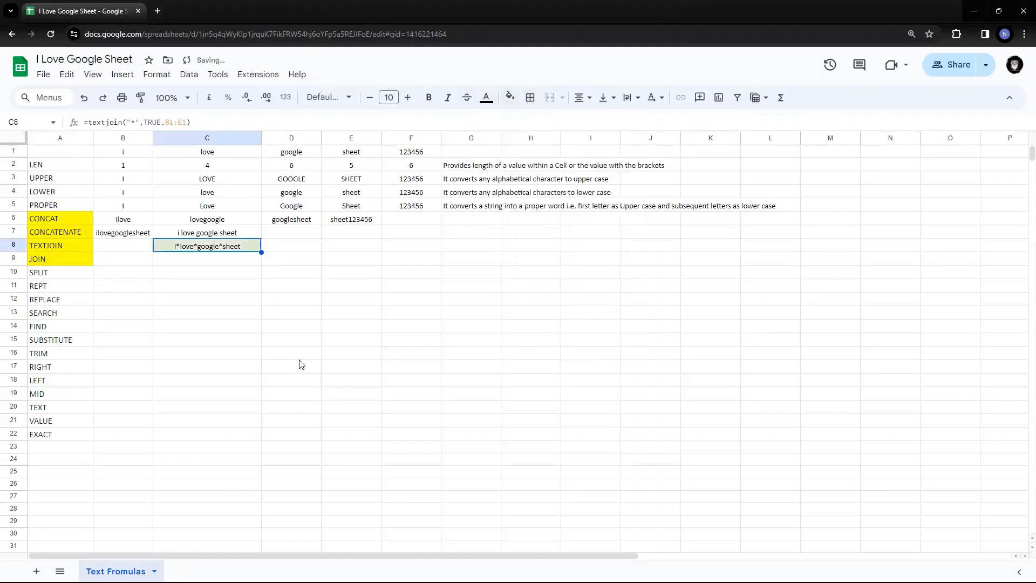
{"action": "left_click", "coordinate": [229, 315]}
Clear the word in C1 and examine the B1:E1 range argument of the TEXTJOIN formula in C8.
{"action": "left_click", "coordinate": [216, 249]}
{"action": "left_click", "coordinate": [211, 156]}
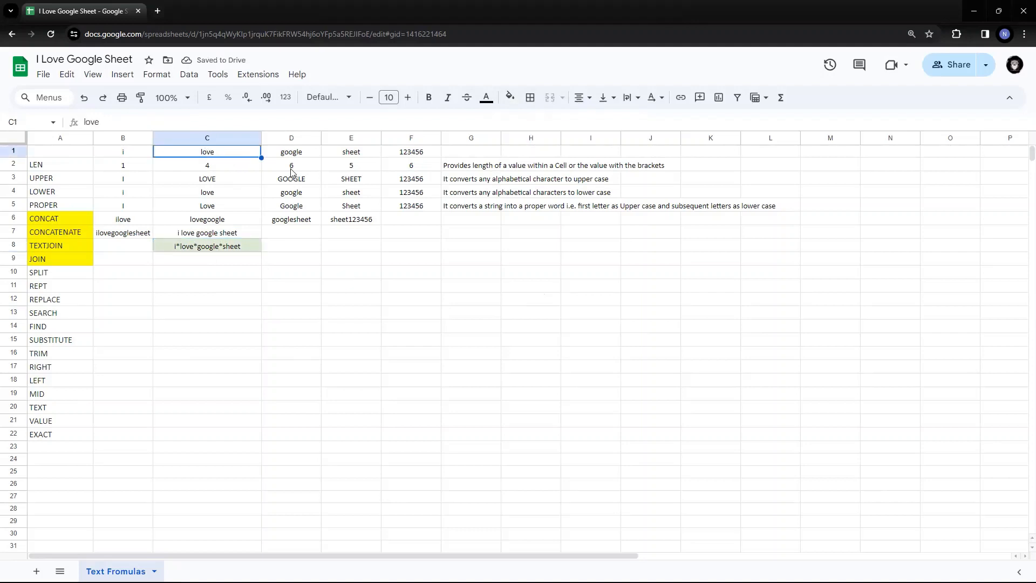
{"action": "key", "text": "Delete"}
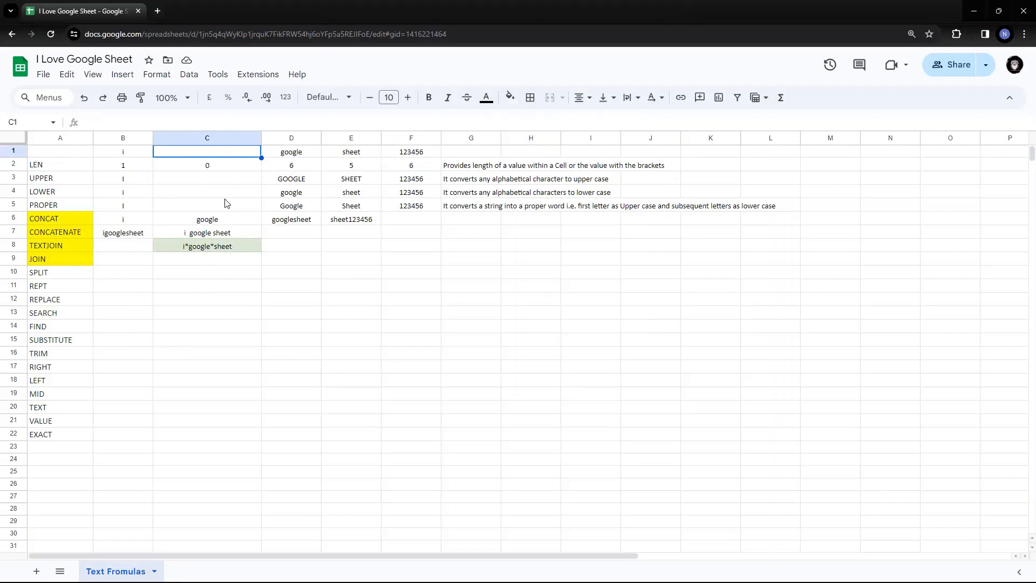
{"action": "left_click", "coordinate": [220, 248]}
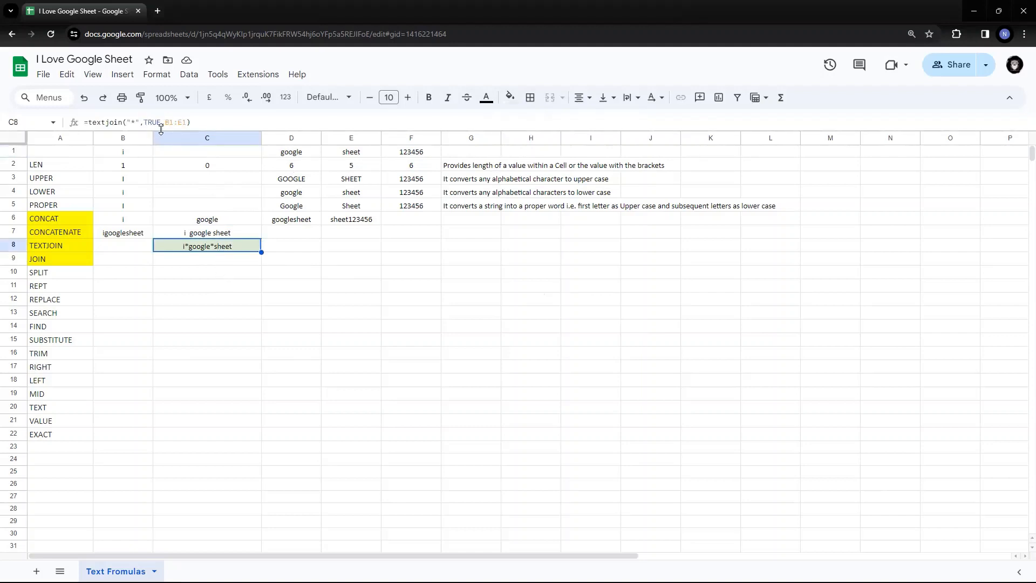
{"action": "left_click_drag", "start_coordinate": [166, 122], "coordinate": [187, 120]}
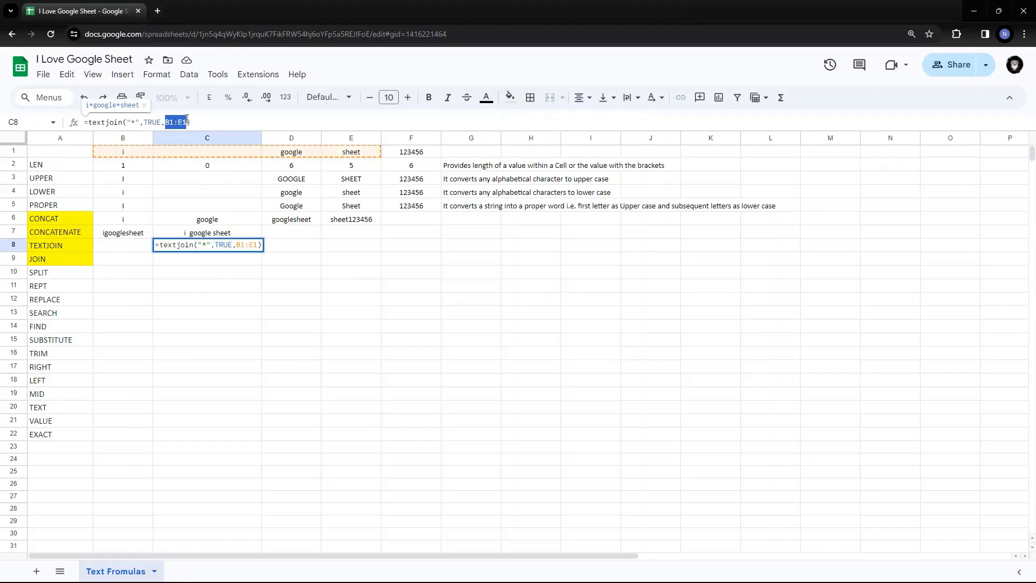
{"action": "key", "text": "Escape"}
{"action": "left_click", "coordinate": [201, 155]}
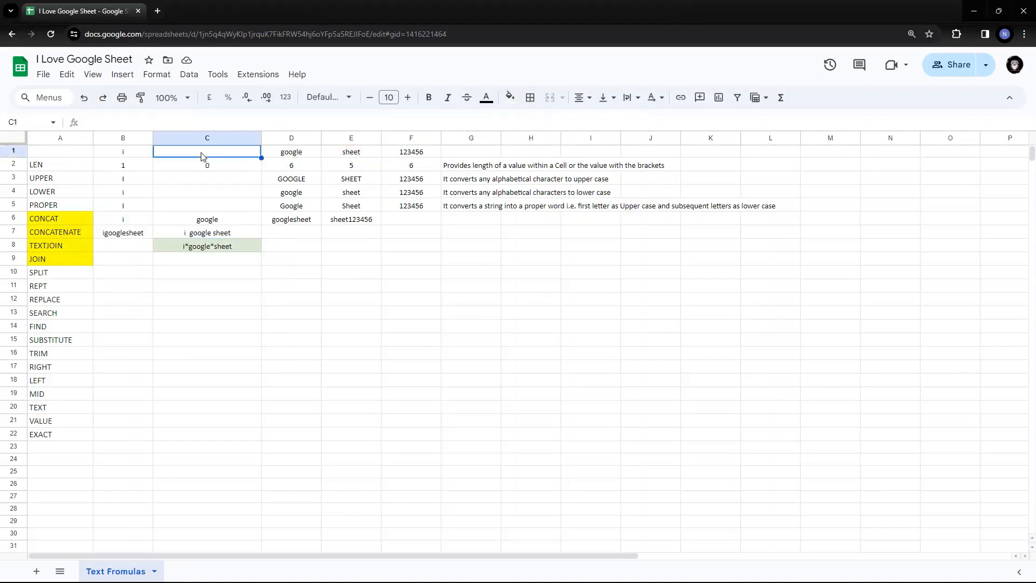
{"action": "left_click", "coordinate": [212, 248]}
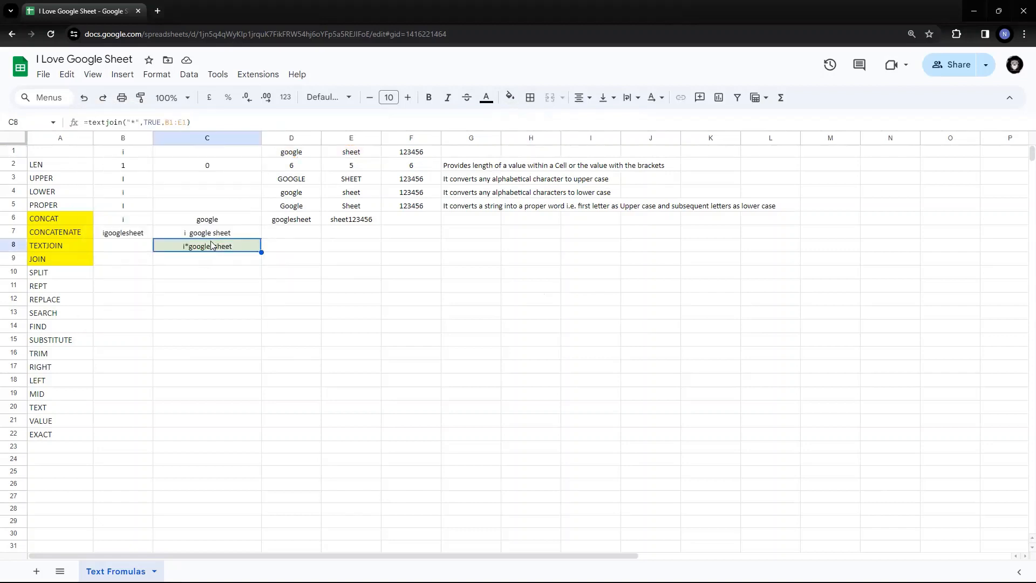
Set the ignore_empty argument of the TEXTJOIN formula in C8 to FALSE.
{"action": "double_click", "coordinate": [148, 123]}
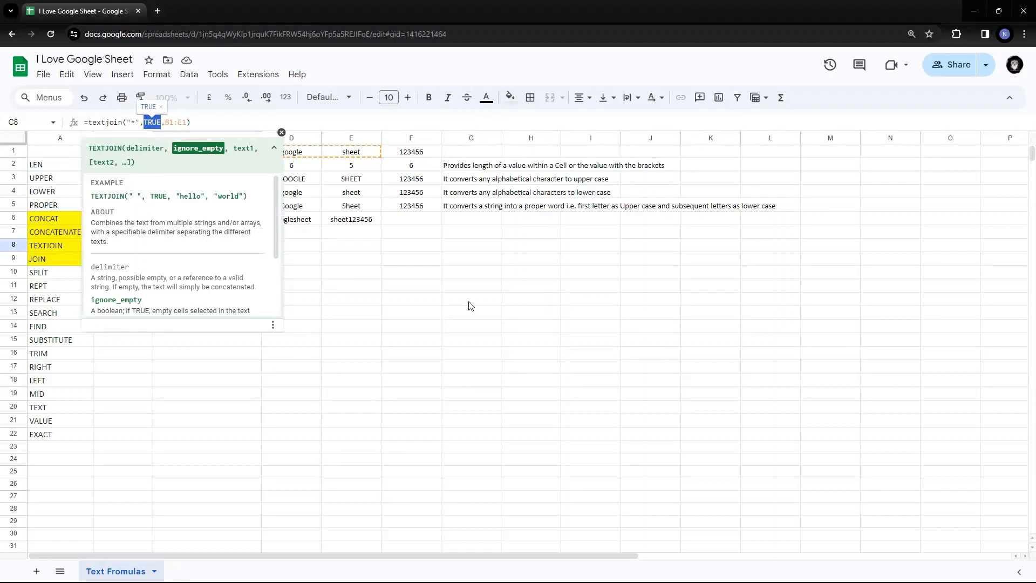
{"action": "type", "text": "FALSE"}
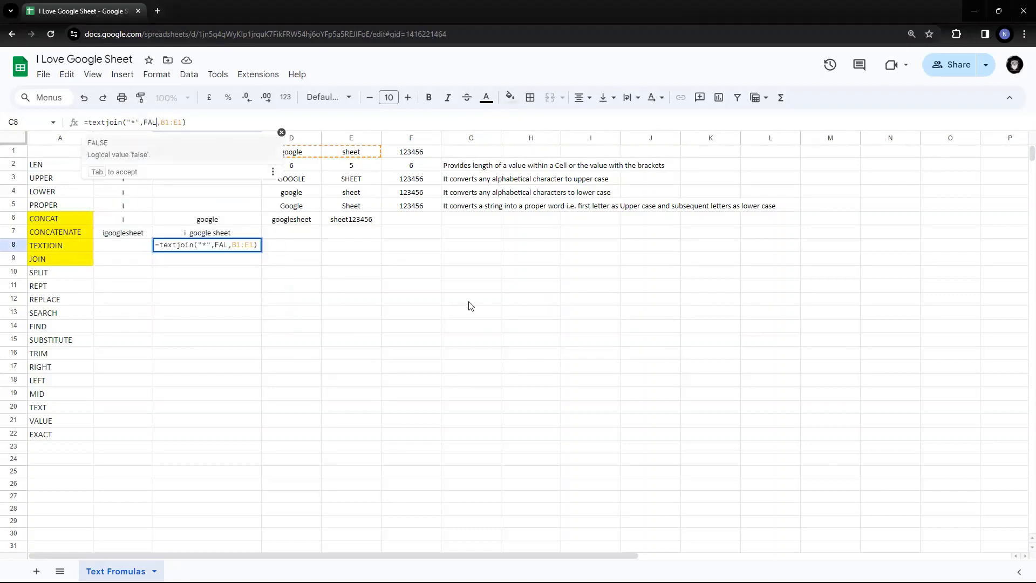
{"action": "key", "text": "Return"}
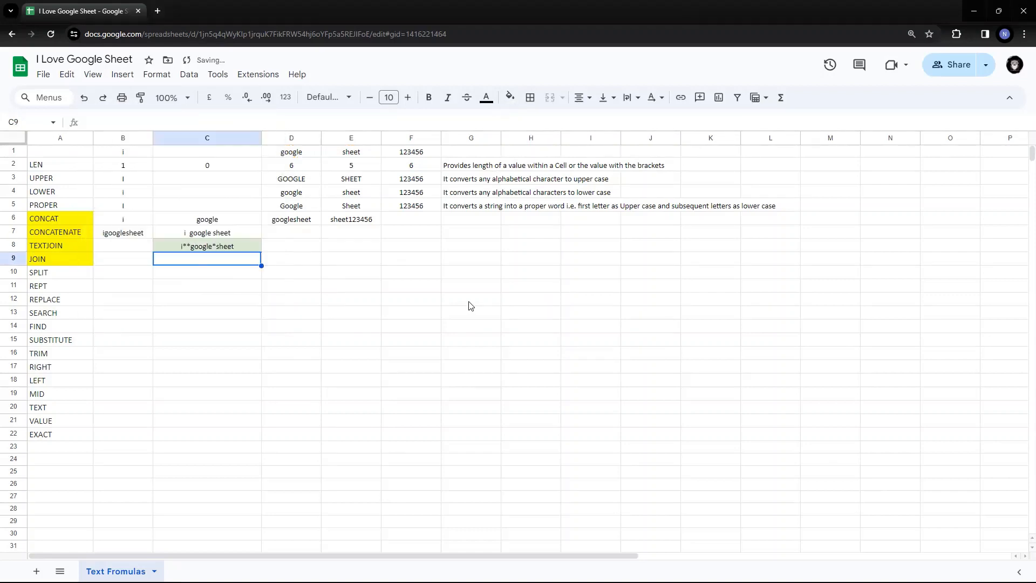
{"action": "double_click", "coordinate": [189, 247]}
{"action": "left_click", "coordinate": [220, 272]}
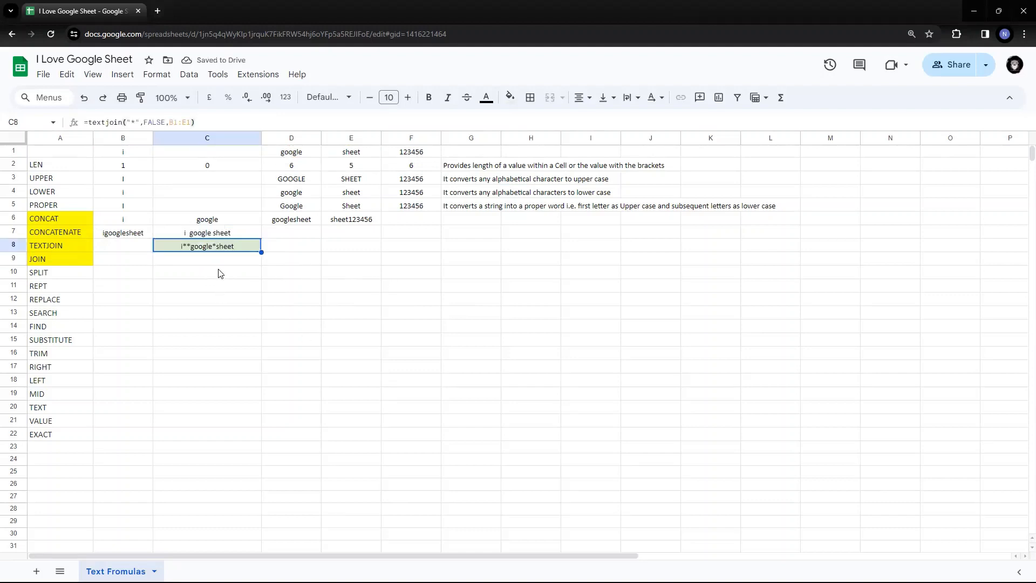
Set the ignore_empty argument of the TEXTJOIN formula in C8 back to TRUE.
{"action": "left_click", "coordinate": [194, 248]}
{"action": "double_click", "coordinate": [148, 123]}
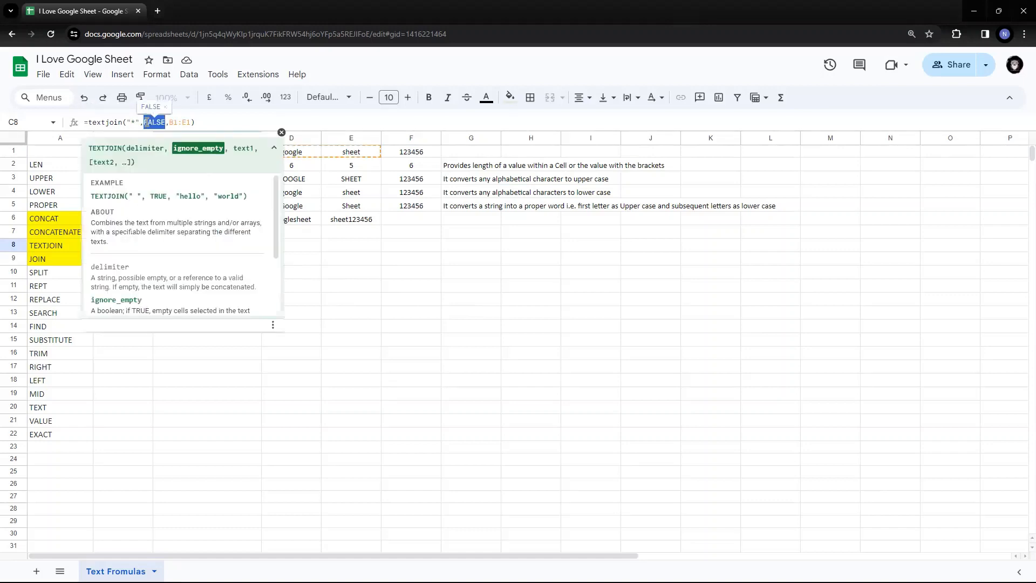
{"action": "type", "text": "TRUE"}
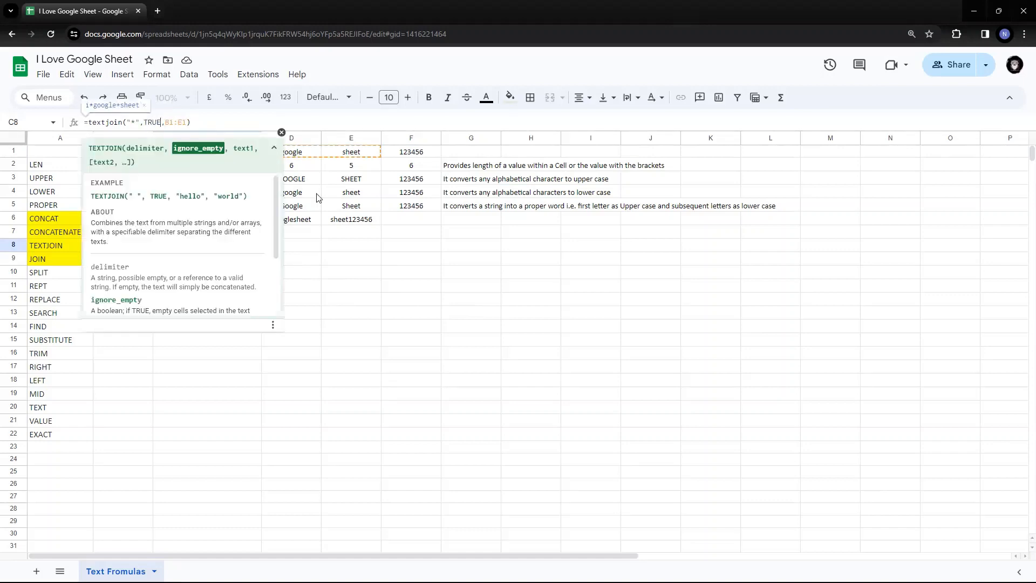
{"action": "key", "text": "Return"}
{"action": "key", "text": "Up"}
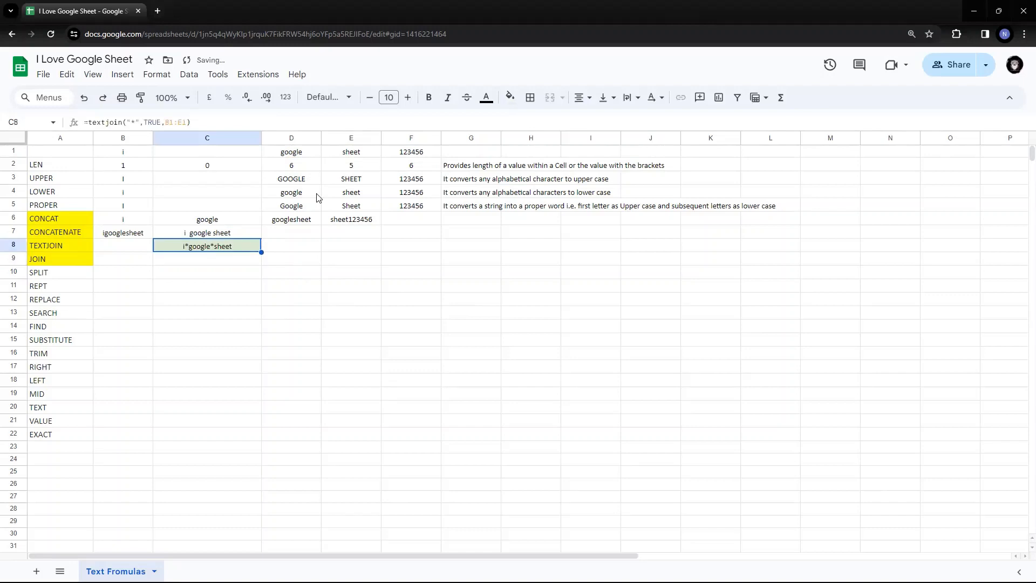
Enter the word "love" in the empty cell C1.
{"action": "left_click", "coordinate": [211, 154]}
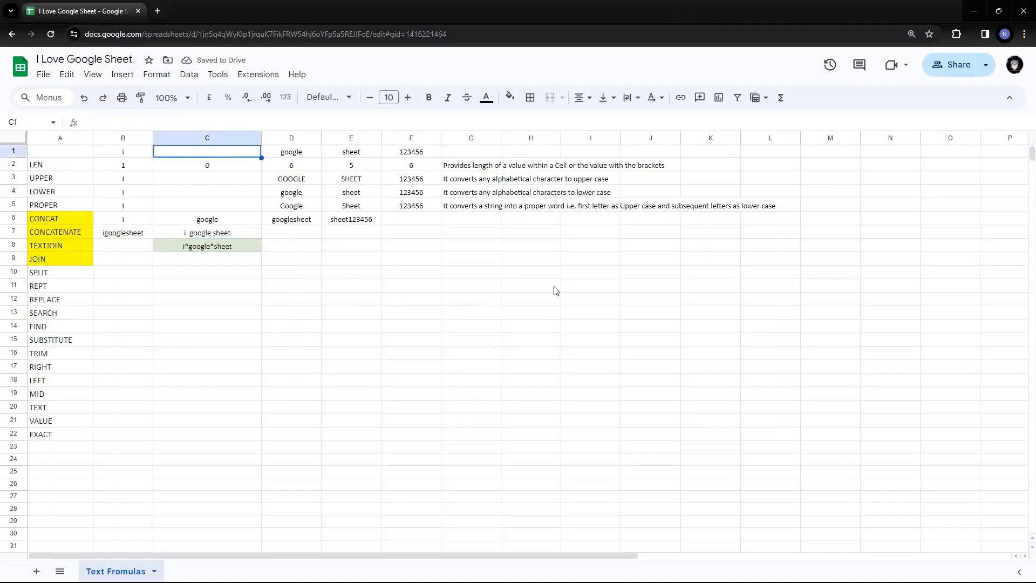
{"action": "type", "text": "love"}
{"action": "key", "text": "Return"}
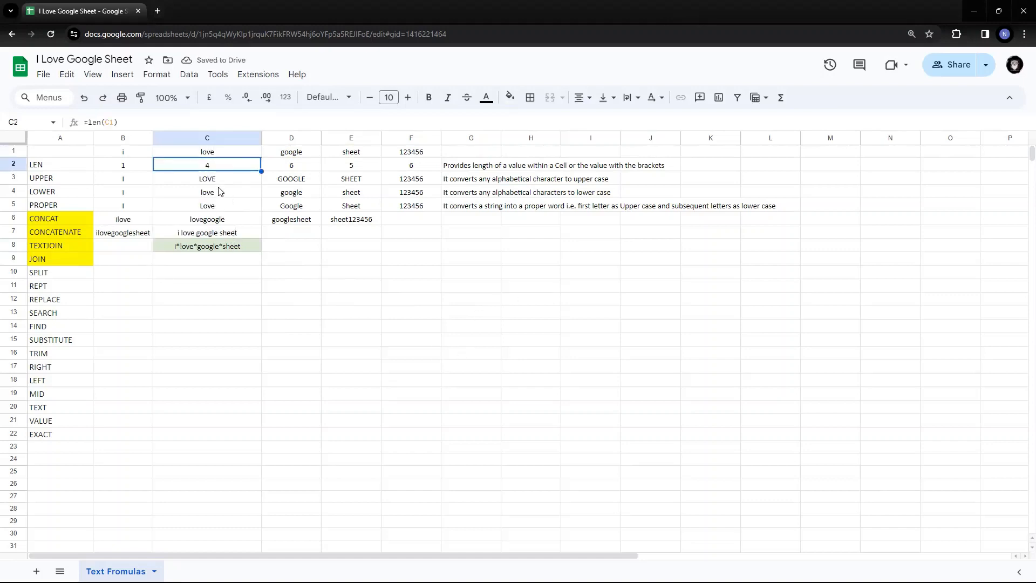
Compare the TEXTJOIN formula in C8 with the CONCATENATE formula in C7 and examine its C1 reference.
{"action": "left_click", "coordinate": [216, 246]}
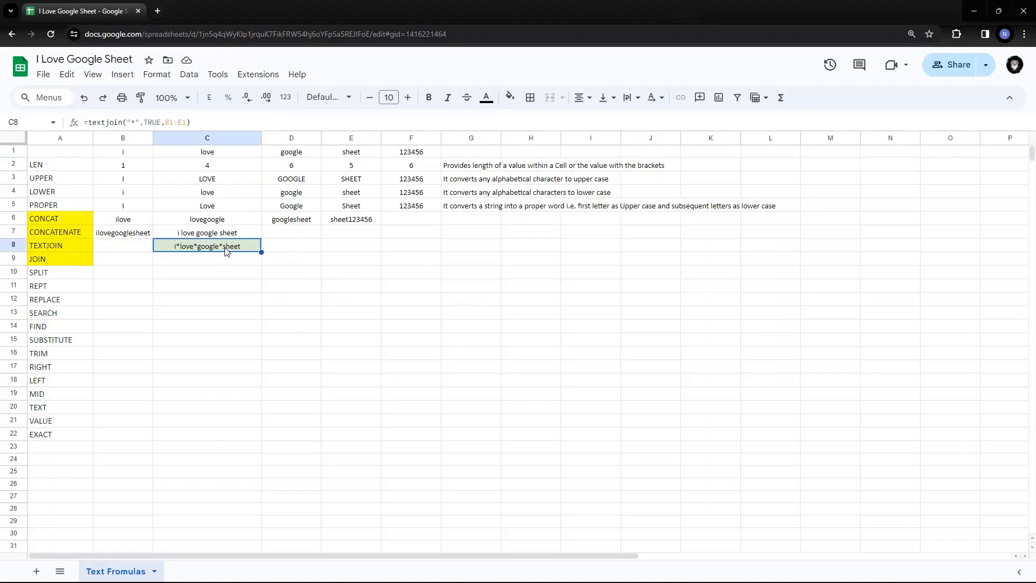
{"action": "left_click", "coordinate": [195, 236]}
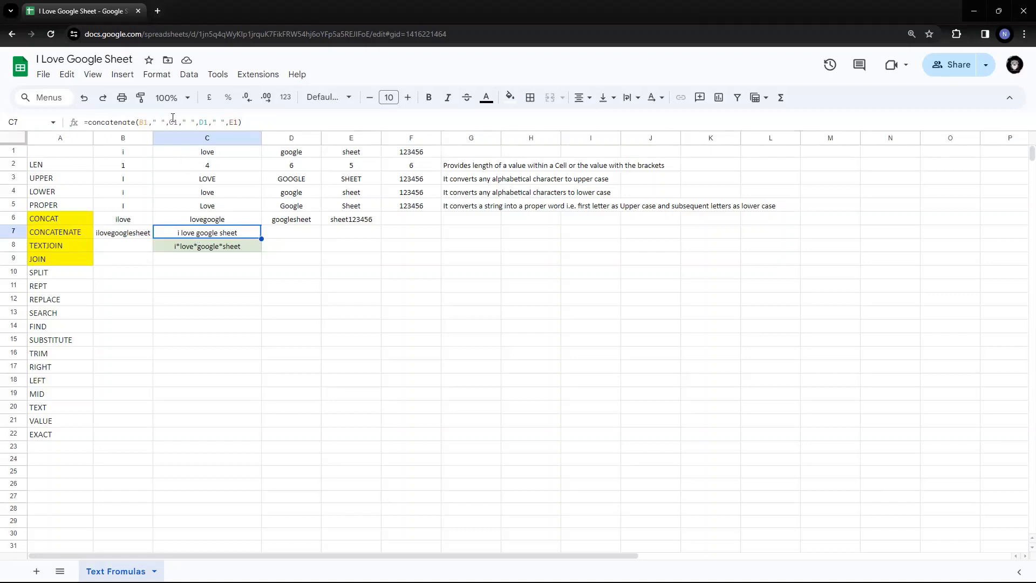
{"action": "mouse_move", "coordinate": [168, 119]}
{"action": "left_mouse_down"}
{"action": "mouse_move", "coordinate": [190, 121]}
{"action": "mouse_move", "coordinate": [178, 122]}
{"action": "left_mouse_up"}
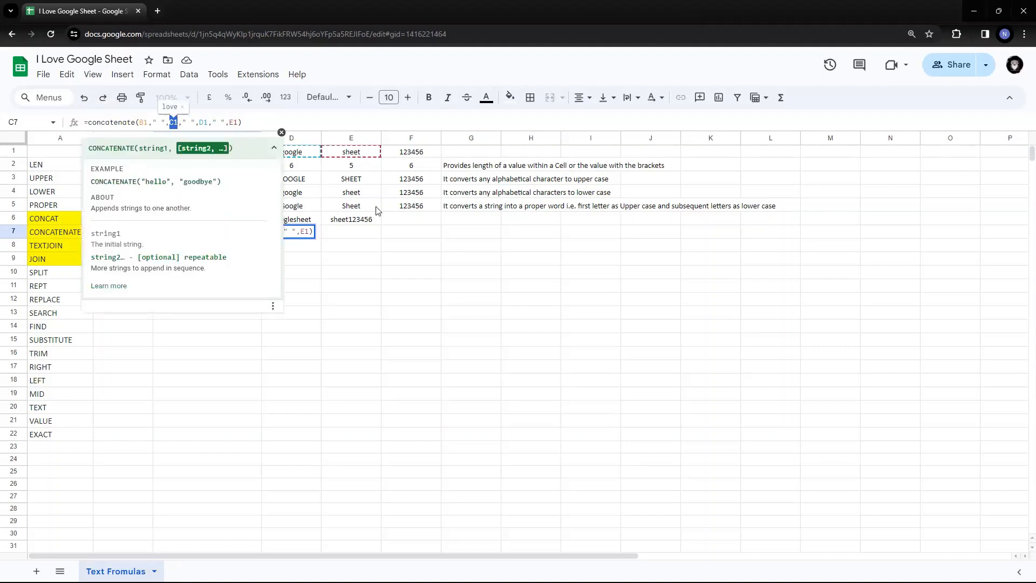
{"action": "left_click", "coordinate": [357, 209]}
{"action": "left_click", "coordinate": [221, 152]}
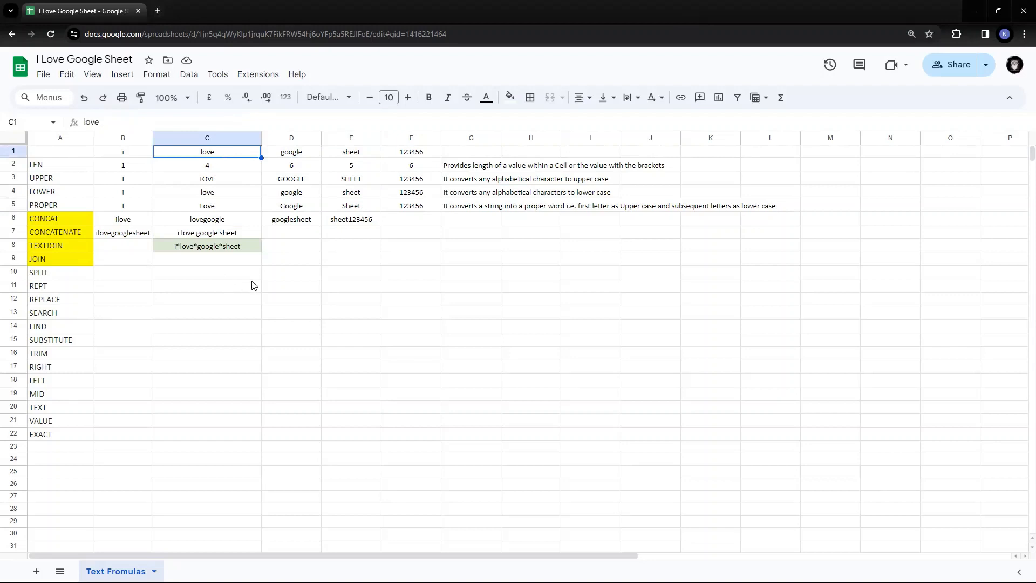
Enter the formula =join("&",B1:E1) in C9 to join the row 1 words with an ampersand.
{"action": "left_click", "coordinate": [220, 263]}
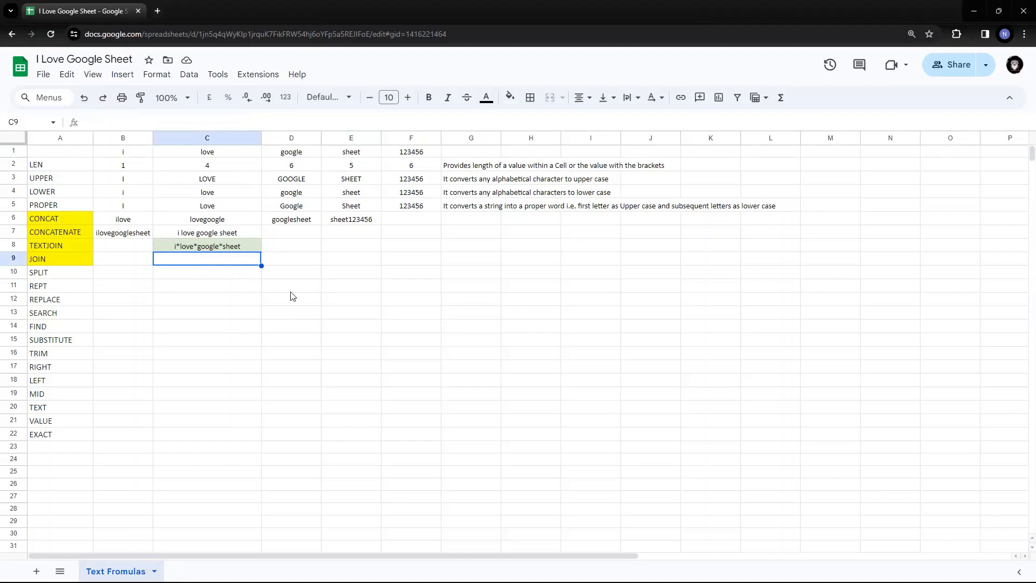
{"action": "type", "text": "="}
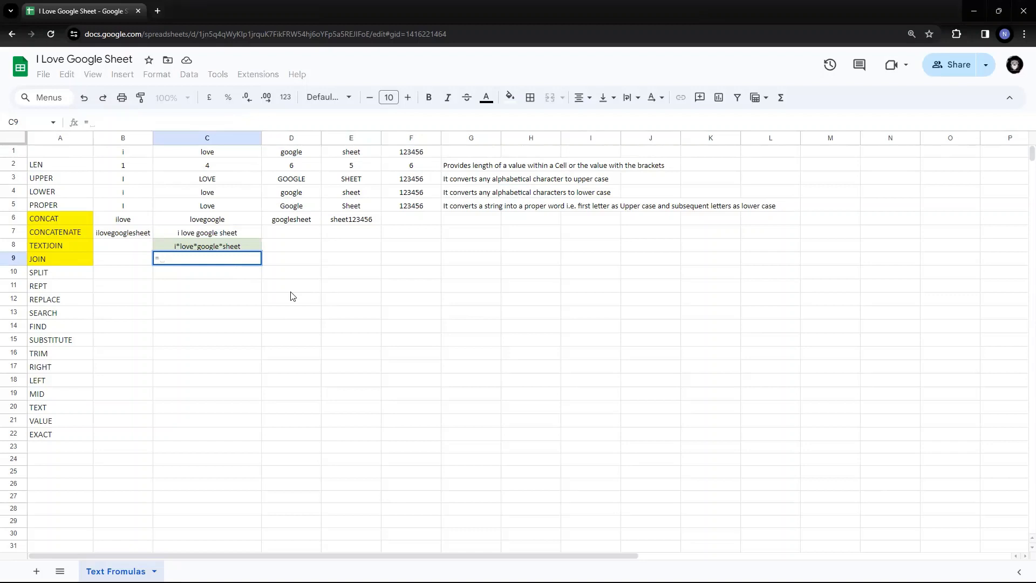
{"action": "type", "text": "join"}
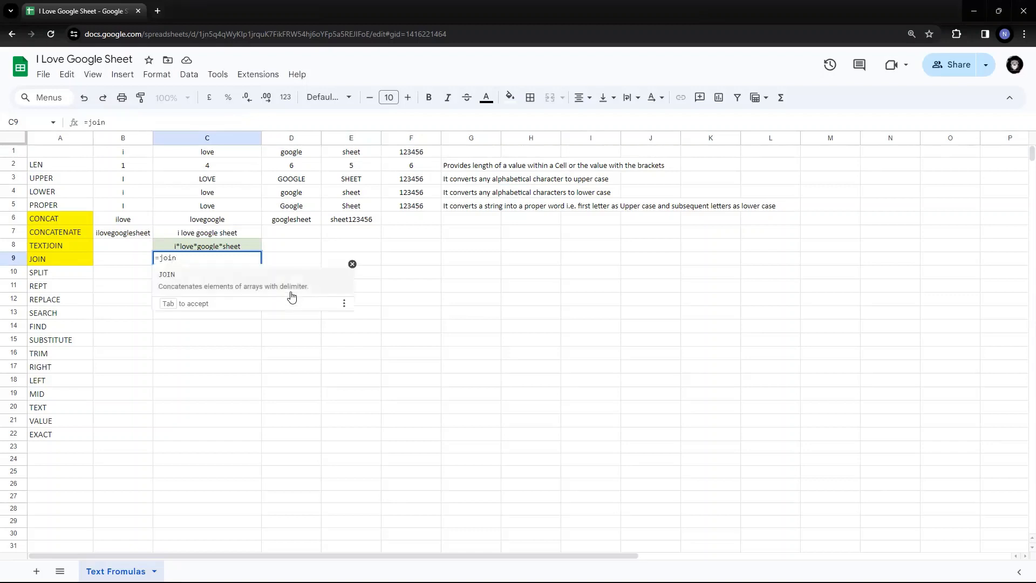
{"action": "type", "text": "("}
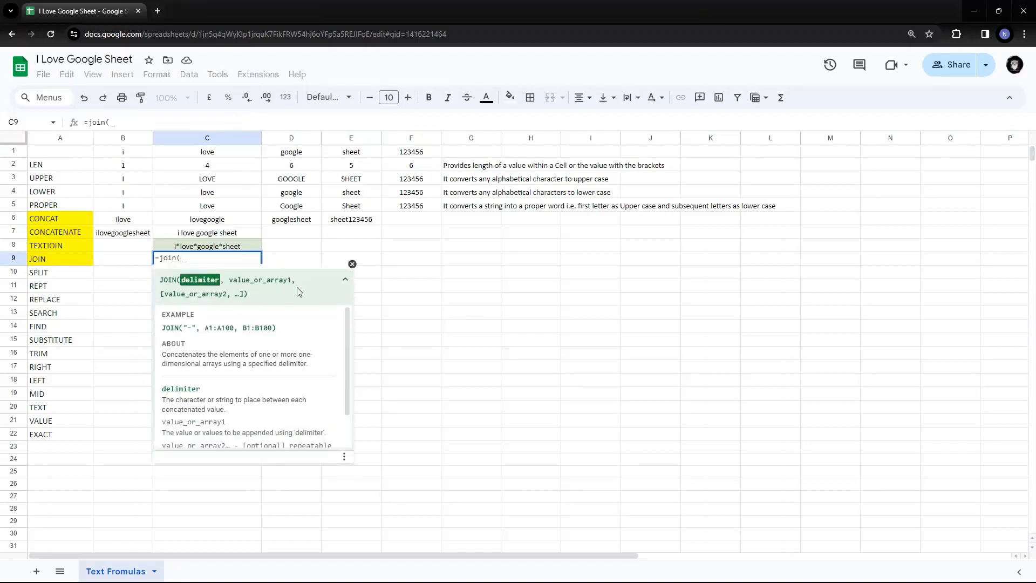
{"action": "type", "text": "\""}
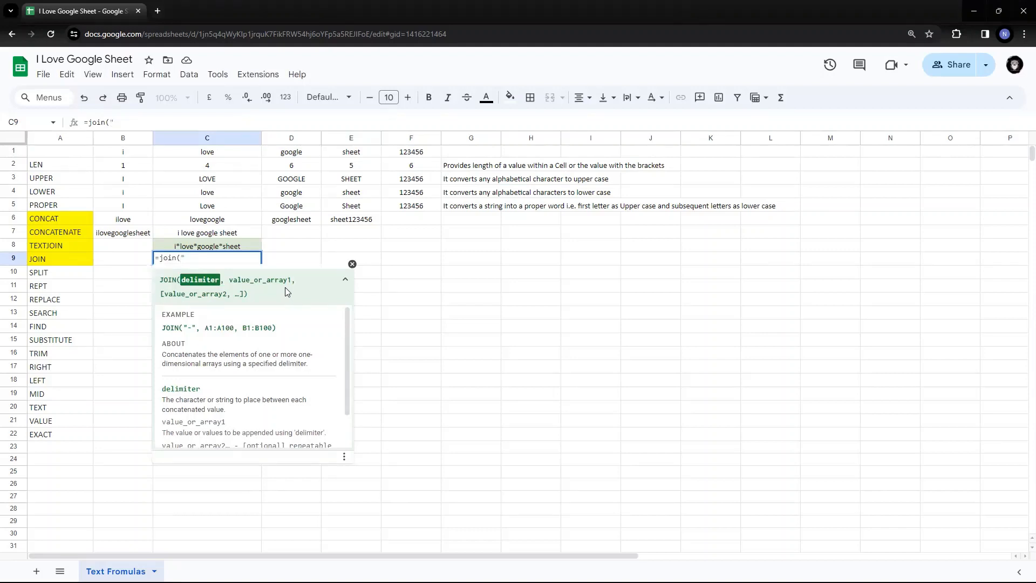
{"action": "type", "text": "&\","}
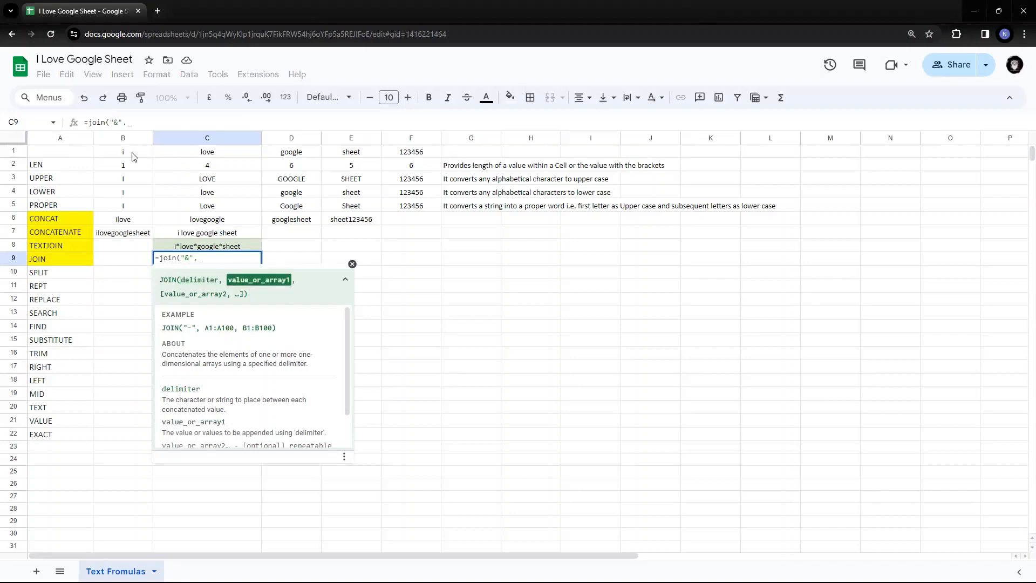
{"action": "left_click_drag", "start_coordinate": [138, 155], "coordinate": [342, 155]}
{"action": "key", "text": "Return"}
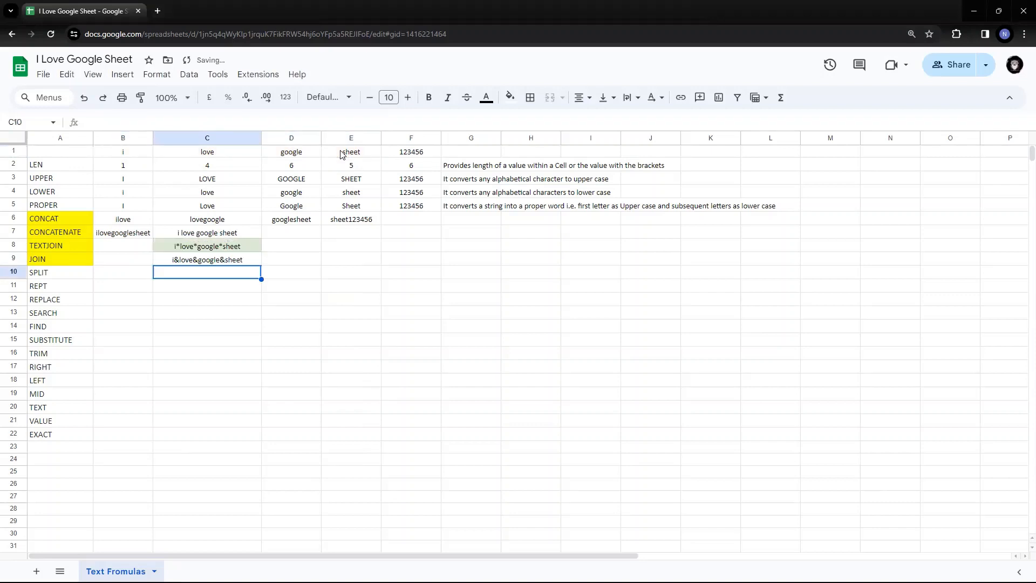
Clear the word "love" from C1 to test how the JOIN formula in C9 treats an empty cell.
{"action": "key", "text": "Up"}
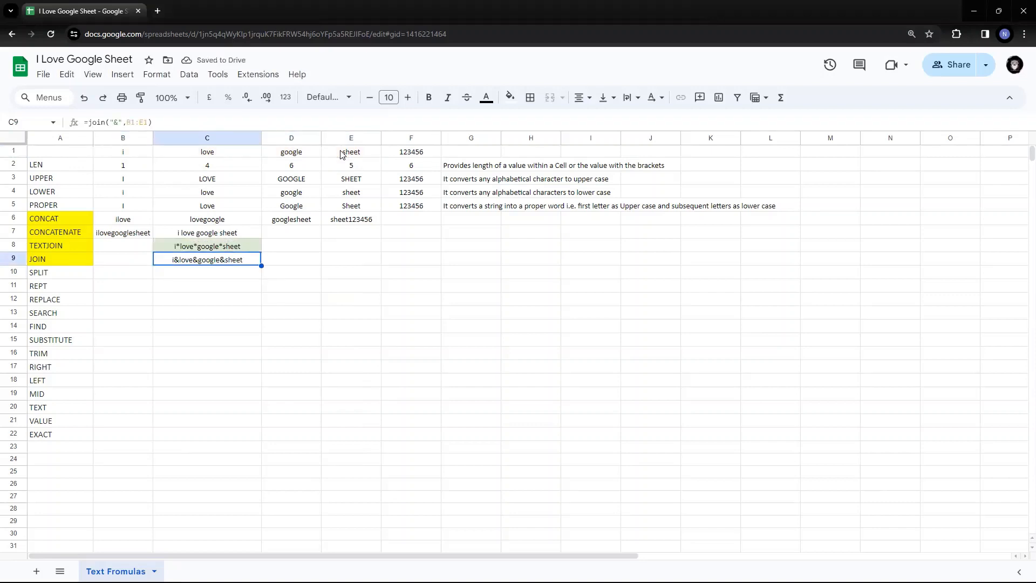
{"action": "left_click", "coordinate": [195, 157]}
{"action": "key", "text": "Delete"}
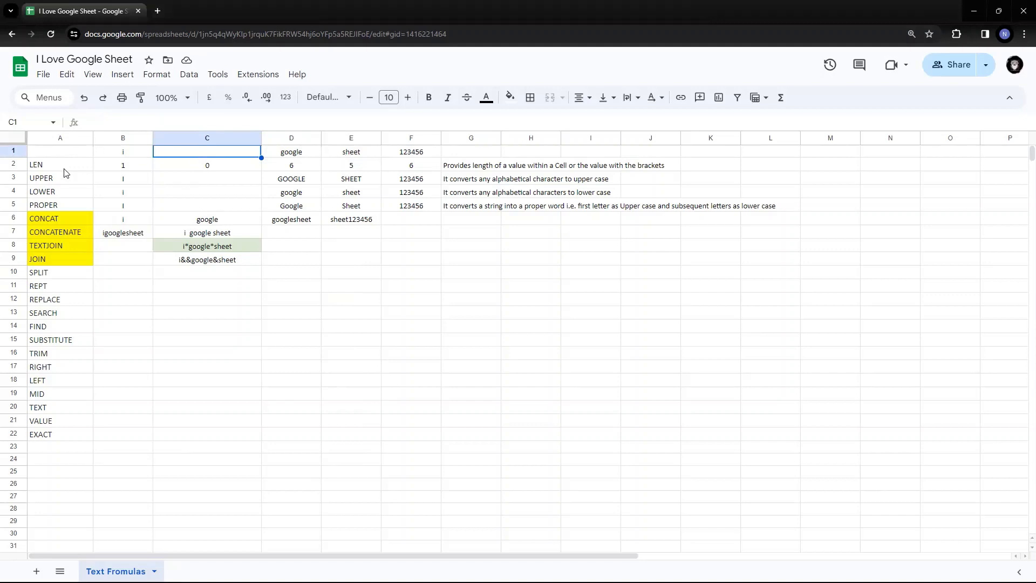
Enter the description "Will join 2 values only" for CONCAT in G6.
{"action": "left_click", "coordinate": [476, 223]}
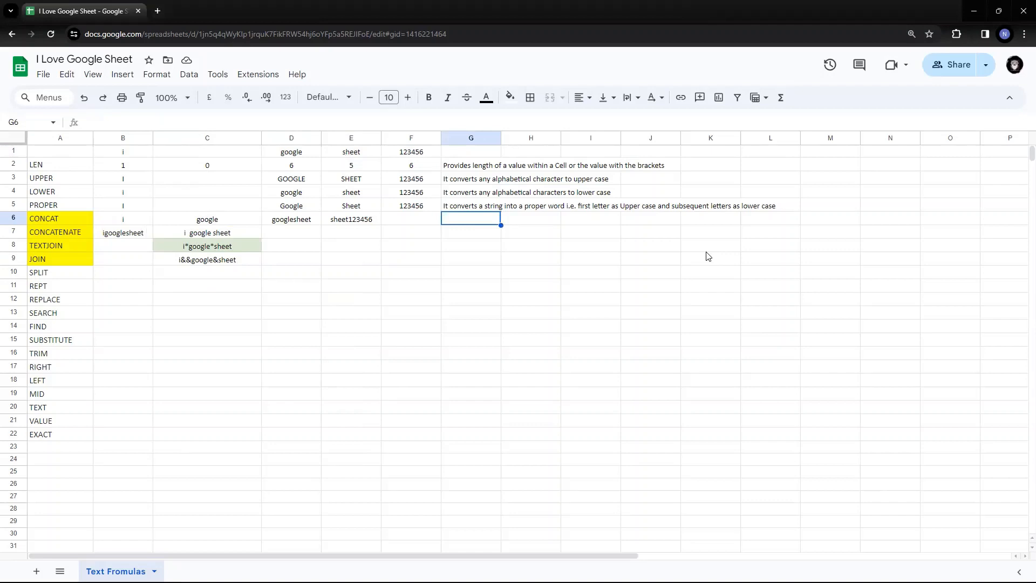
{"action": "type", "text": "W"}
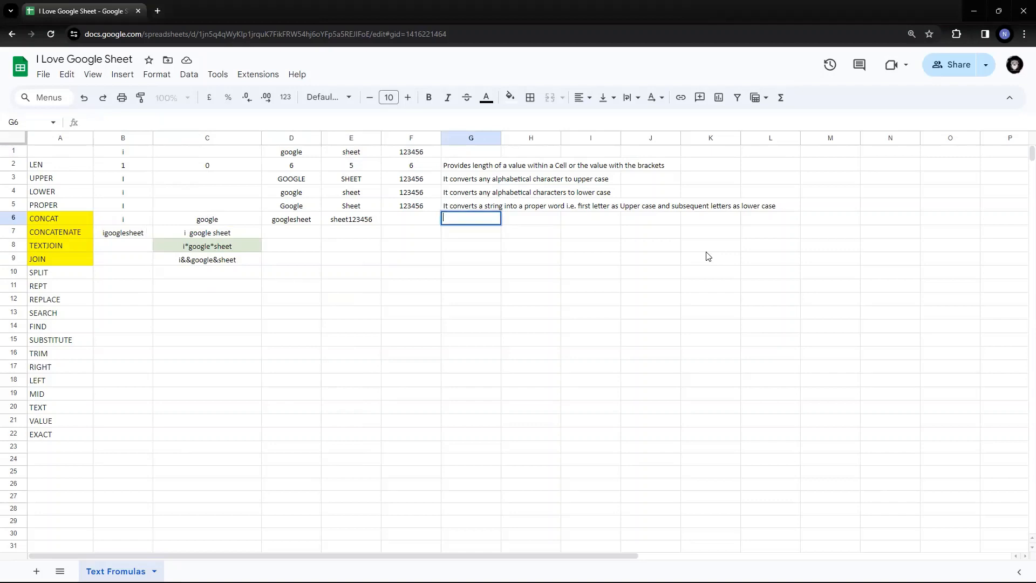
{"action": "type", "text": "ill join 2 ca"}
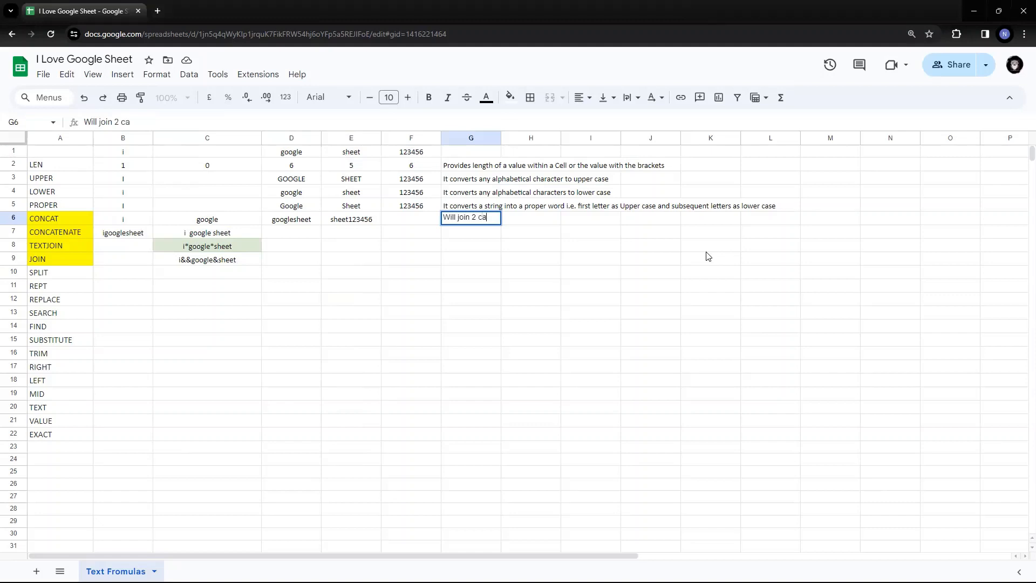
{"action": "key", "text": "BackSpace"}
{"action": "key", "text": "BackSpace"}
{"action": "type", "text": "value"}
{"action": "type", "text": "only"}
{"action": "key", "text": "Left"}
{"action": "key", "text": "Right"}
{"action": "key", "text": "Right"}
{"action": "key", "text": "Left"}
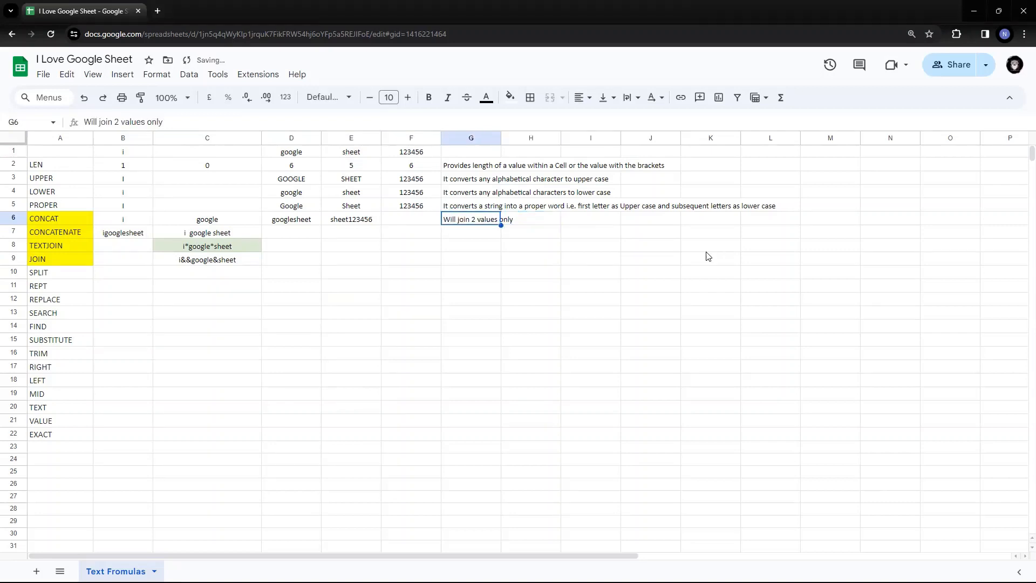
Extend the CONCAT description in G6 to read "Will join 2 values or strings only within google sheet".
{"action": "key", "text": "Return"}
{"action": "key", "text": "Left"}
{"action": "key", "text": "Left"}
{"action": "key", "text": "Left"}
{"action": "key", "text": "Left"}
{"action": "type", "text": "or "}
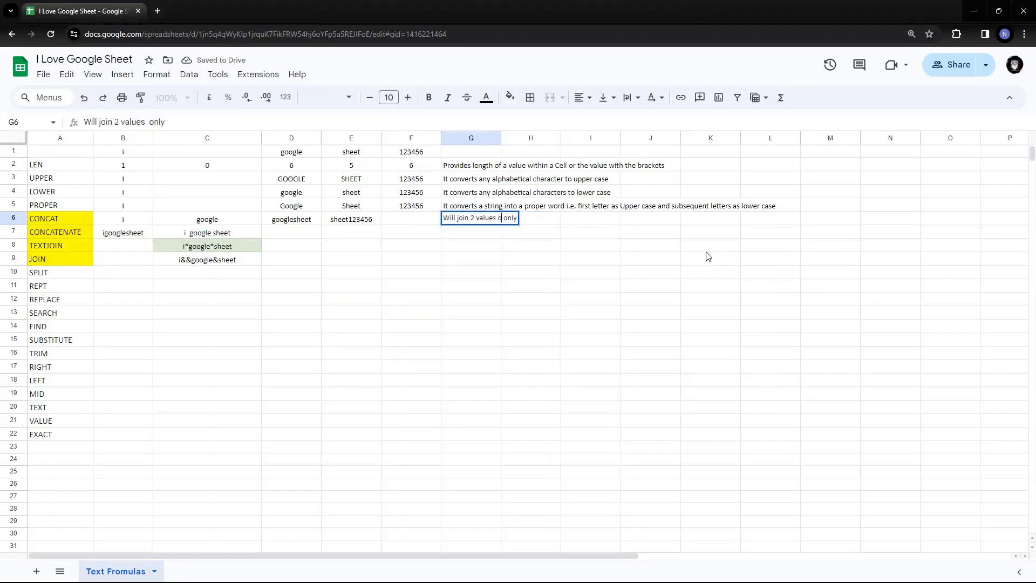
{"action": "type", "text": "strings "}
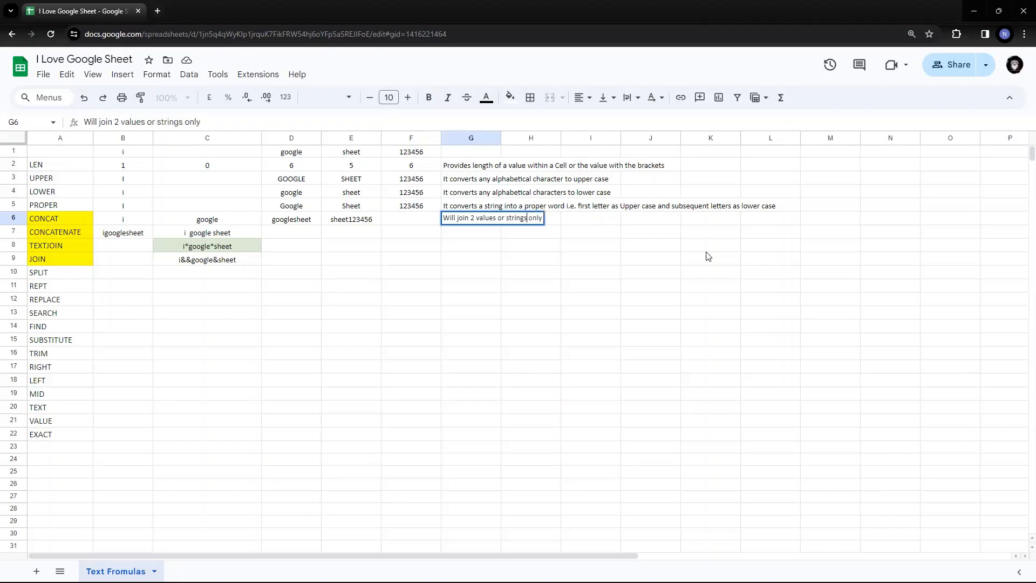
{"action": "type", "text": "withing"}
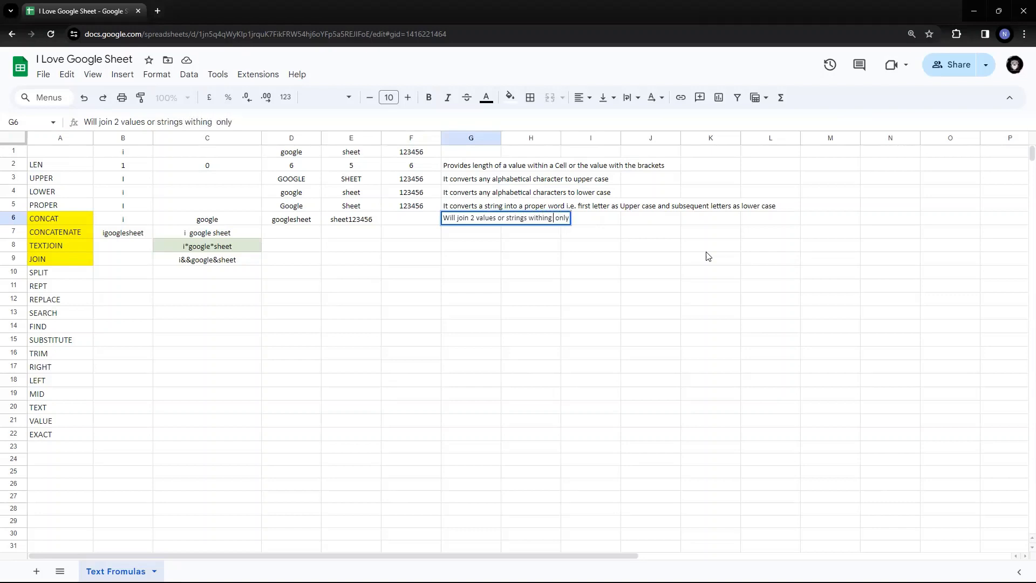
{"action": "key", "text": "BackSpace"}
{"action": "key", "text": "BackSpace"}
{"action": "key", "text": "BackSpace"}
{"action": "key", "text": "BackSpace"}
{"action": "key", "text": "BackSpace"}
{"action": "key", "text": "BackSpace"}
{"action": "key", "text": "BackSpace"}
{"action": "key", "text": "BackSpace"}
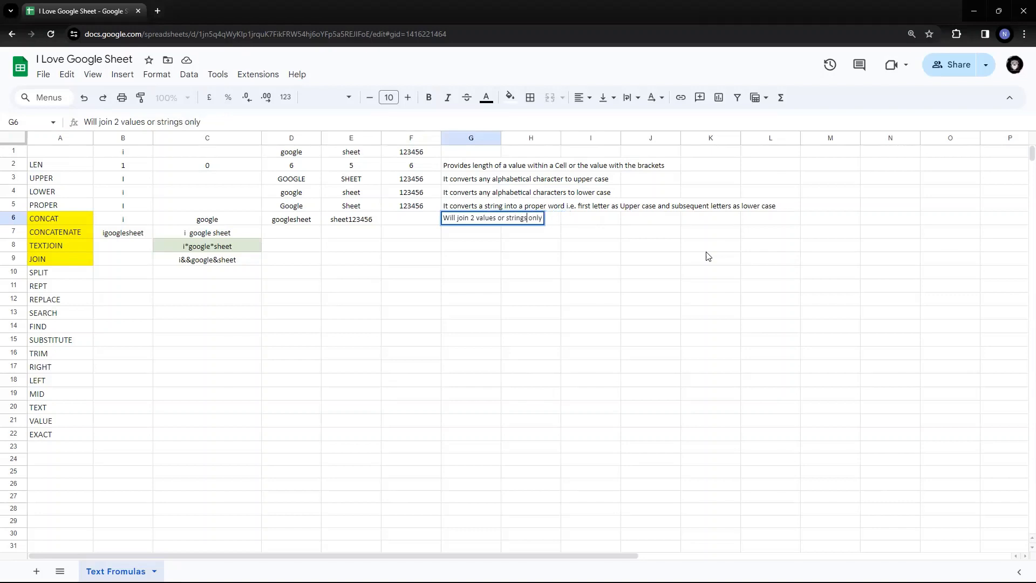
{"action": "type", "text": "within google sheet"}
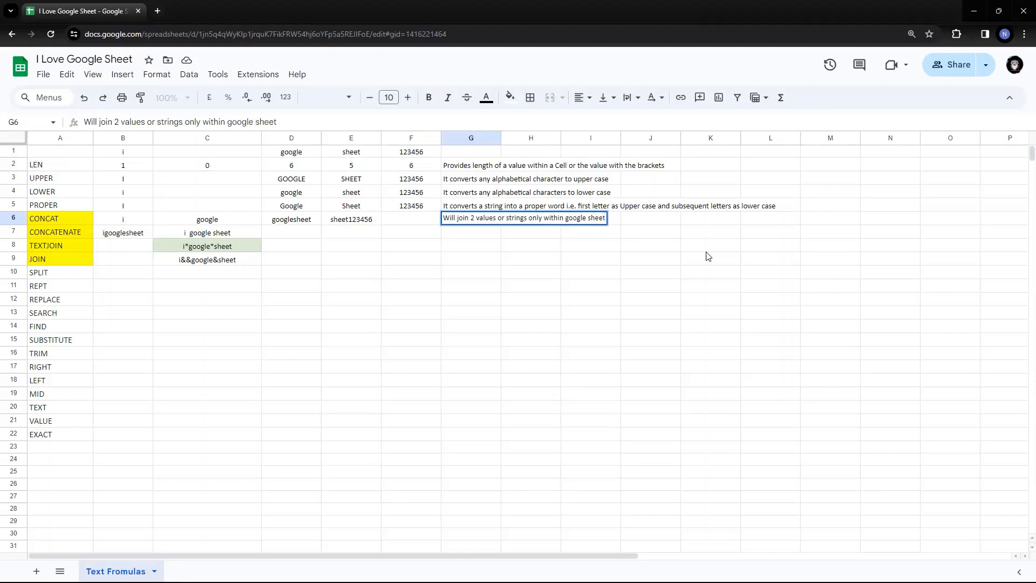
{"action": "key", "text": "Return"}
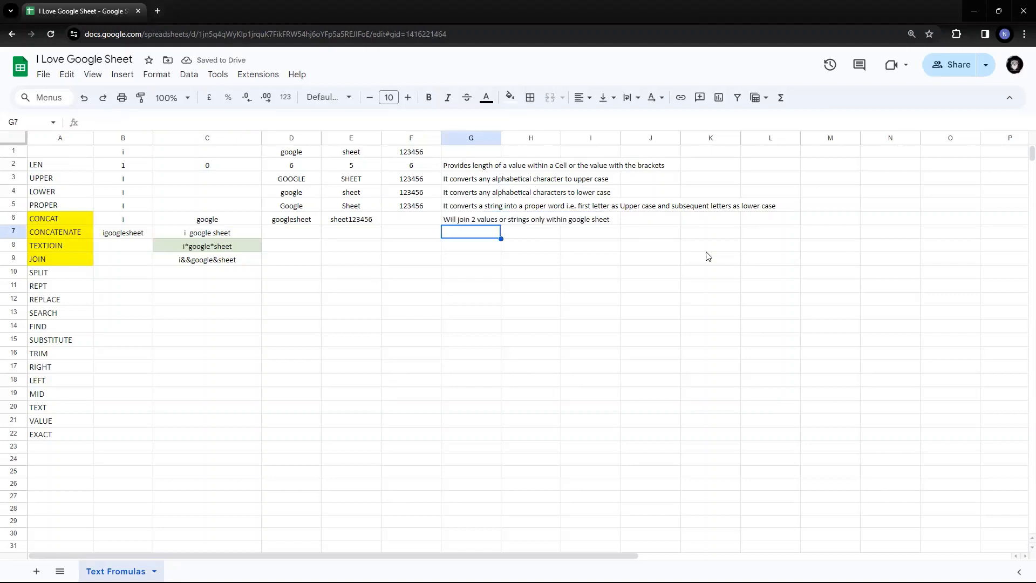
Enter the CONCATENATE description "Will combine or join multiple values from selected range" in G7.
{"action": "type", "text": "wWi"}
{"action": "key", "text": "BackSpace"}
{"action": "key", "text": "BackSpace"}
{"action": "type", "text": "W"}
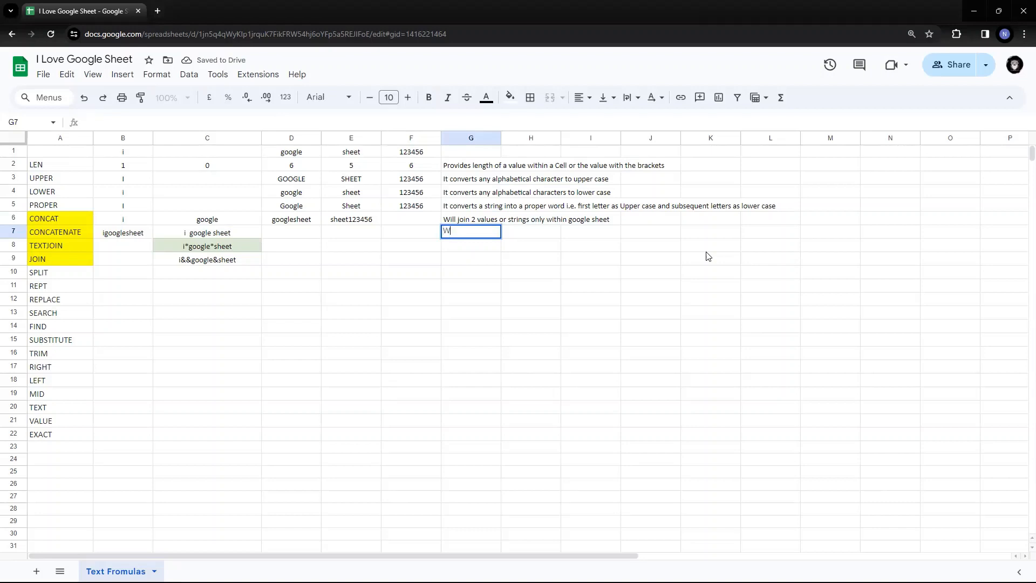
{"action": "type", "text": "ill combine or join"}
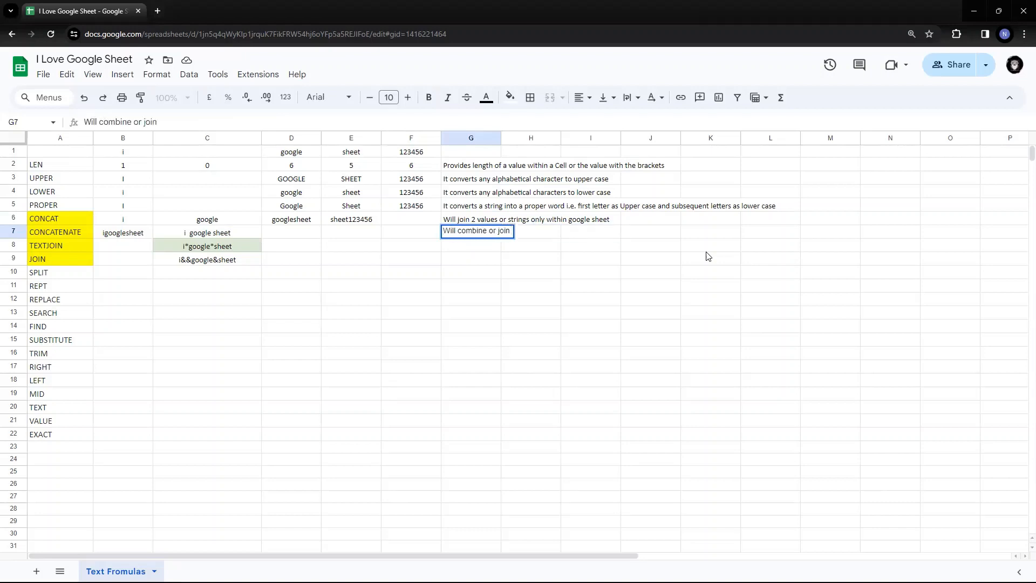
{"action": "type", "text": " multiple values"}
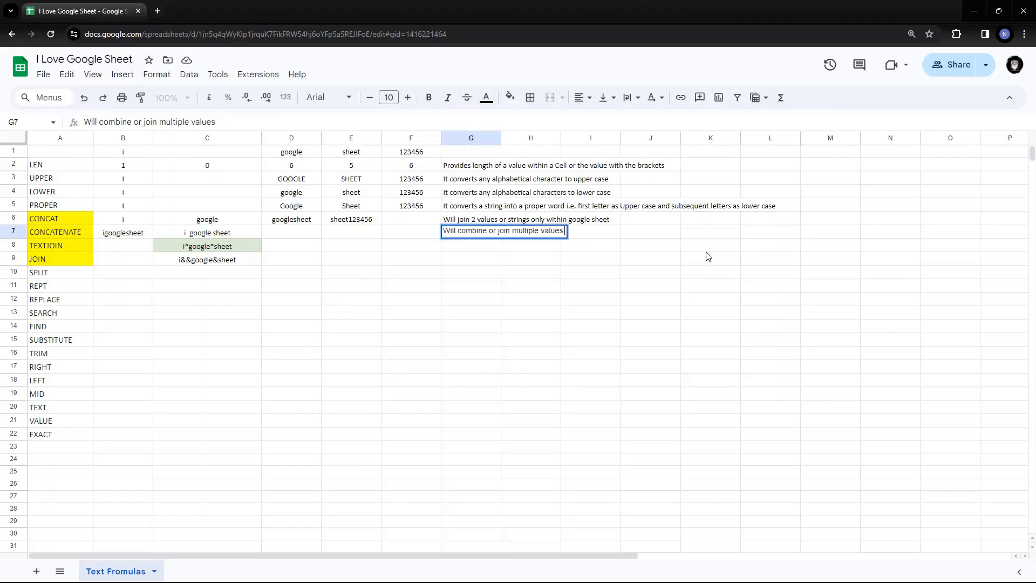
{"action": "type", "text": " from selec"}
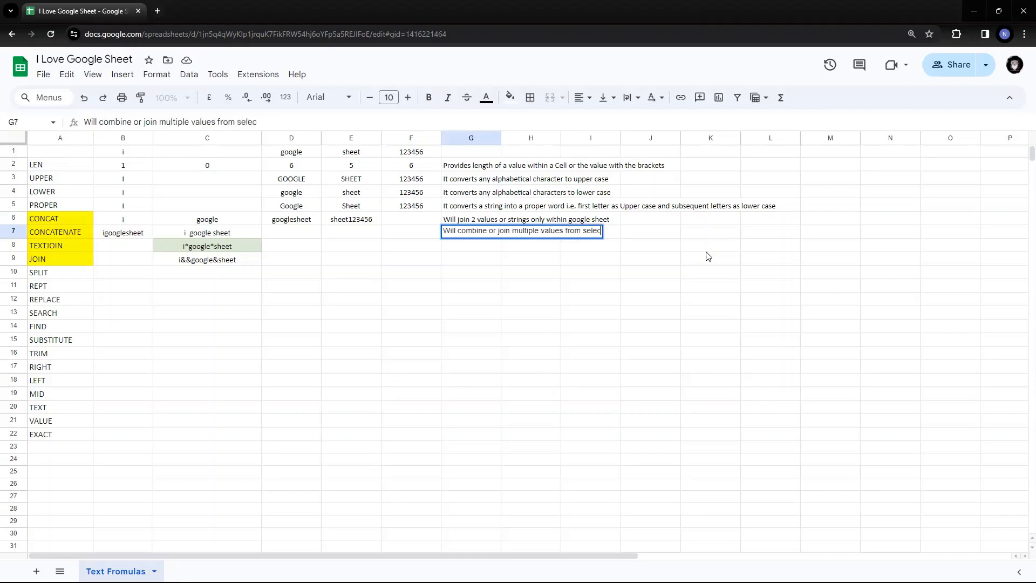
{"action": "type", "text": "ted range"}
{"action": "key", "text": "Return"}
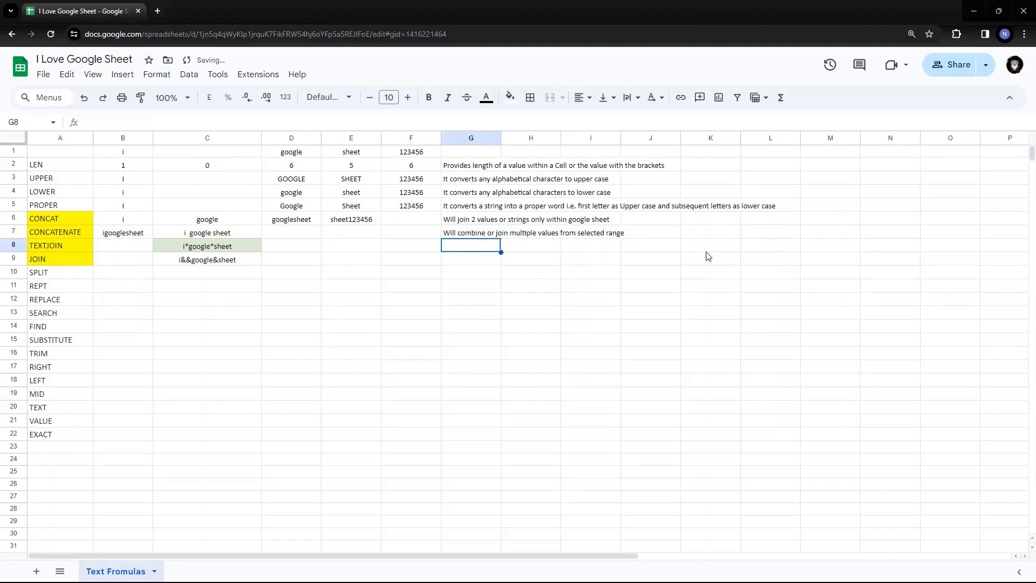
Begin the TEXTJOIN description in G8 with "it is an advanced form of Concat or Concatenate".
{"action": "key", "text": "Left"}
{"action": "key", "text": "Left"}
{"action": "key", "text": "Left"}
{"action": "key", "text": "Left"}
{"action": "key", "text": "Right"}
{"action": "key", "text": "Right"}
{"action": "key", "text": "Right"}
{"action": "key", "text": "Right"}
{"action": "type", "text": "it is an "}
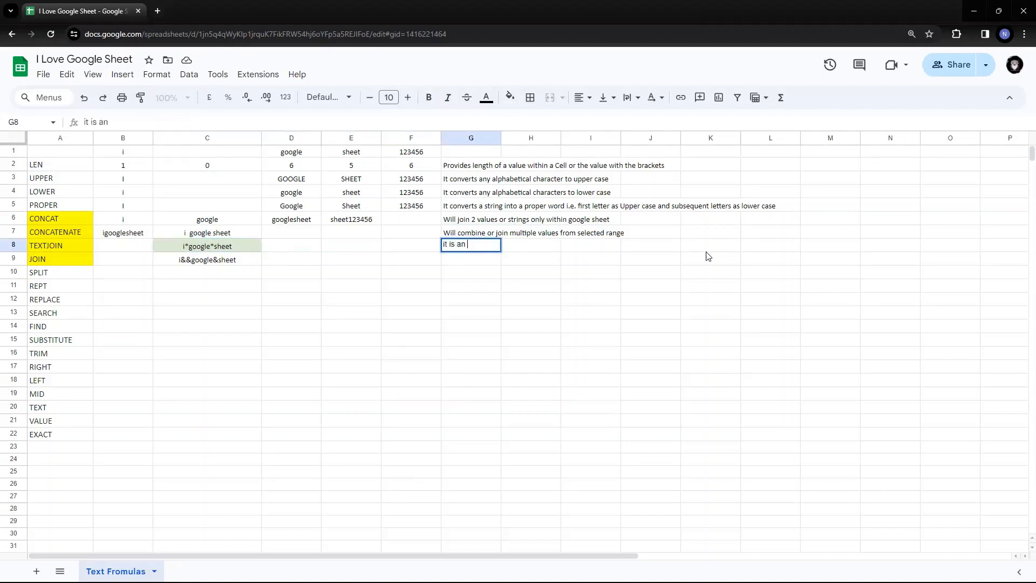
{"action": "type", "text": "advanced form of"}
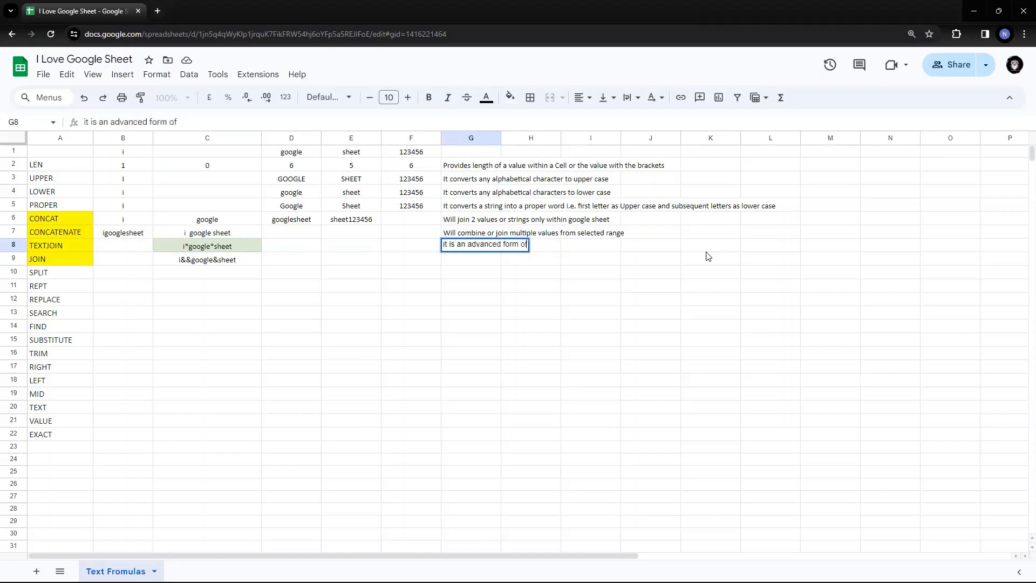
{"action": "type", "text": " Concat or Concatenate"}
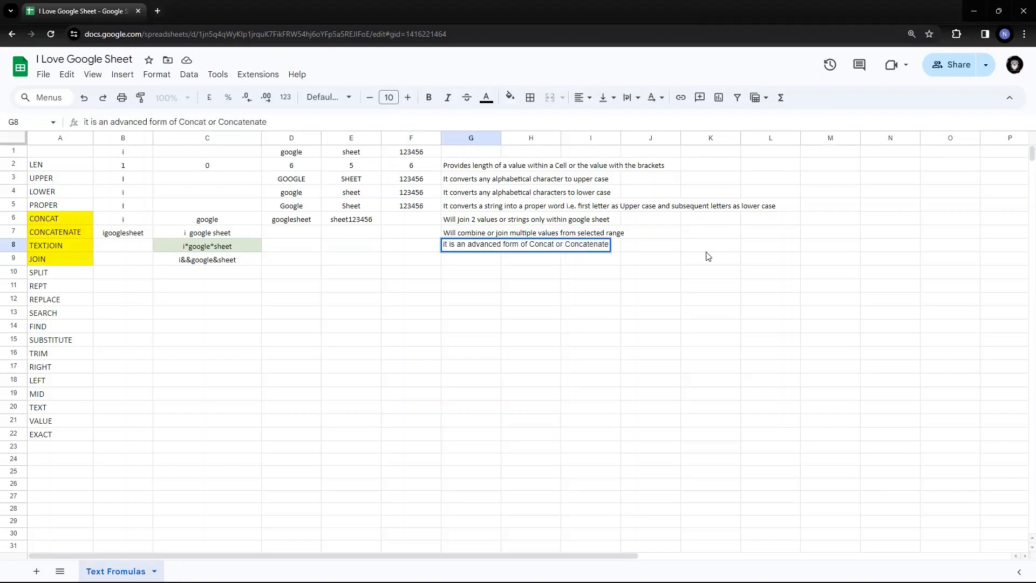
Complete the TEXTJOIN description in G8 with "wherein you can play with delimiters and can have bteer control on the inputs".
{"action": "type", "text": " wherein you can"}
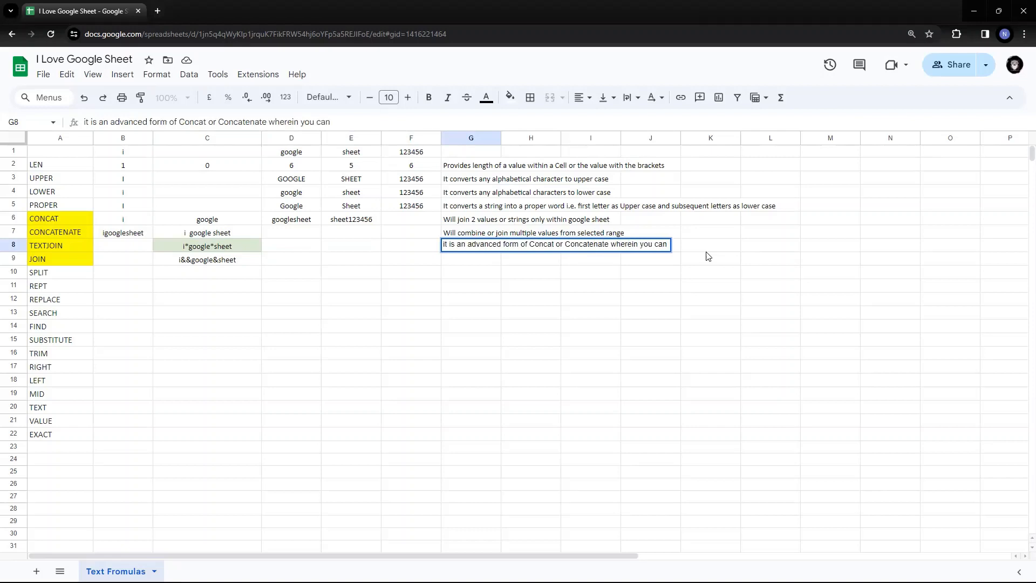
{"action": "type", "text": " play with delim"}
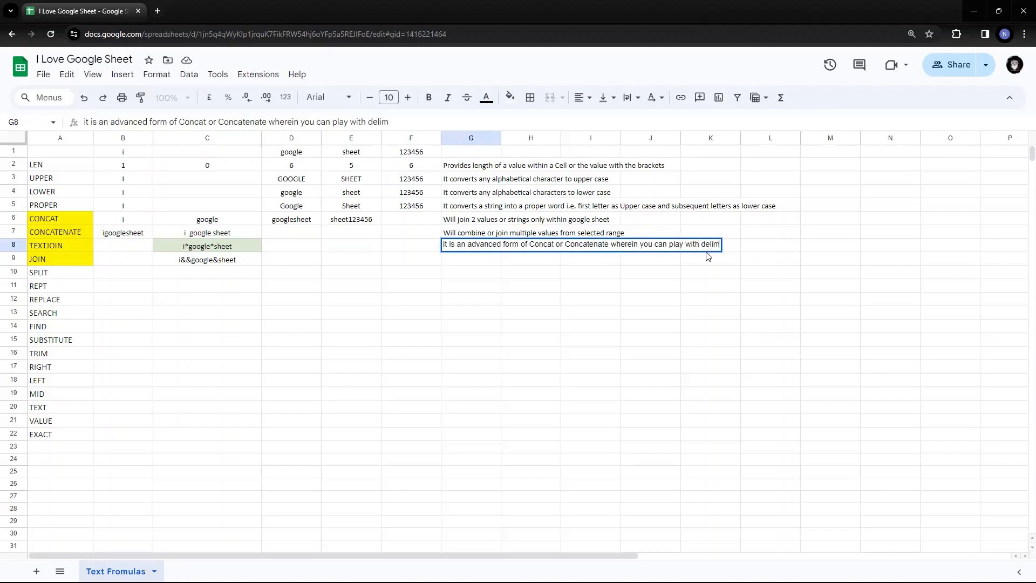
{"action": "type", "text": "teer"}
{"action": "key", "text": "BackSpace"}
{"action": "key", "text": "BackSpace"}
{"action": "key", "text": "BackSpace"}
{"action": "key", "text": "BackSpace"}
{"action": "type", "text": "iters and can have"}
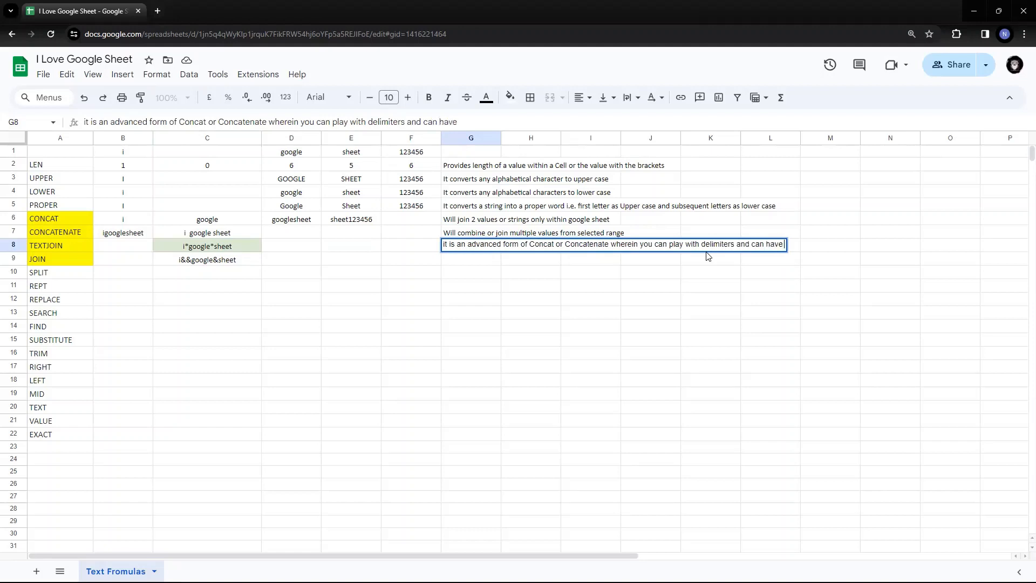
{"action": "type", "text": " bteer contro"}
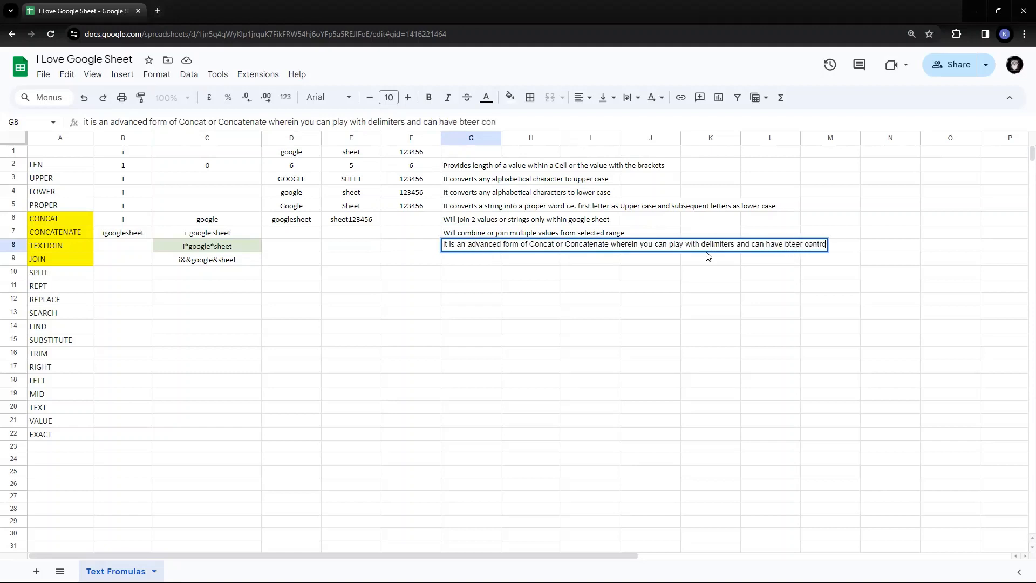
{"action": "type", "text": "l on the input"}
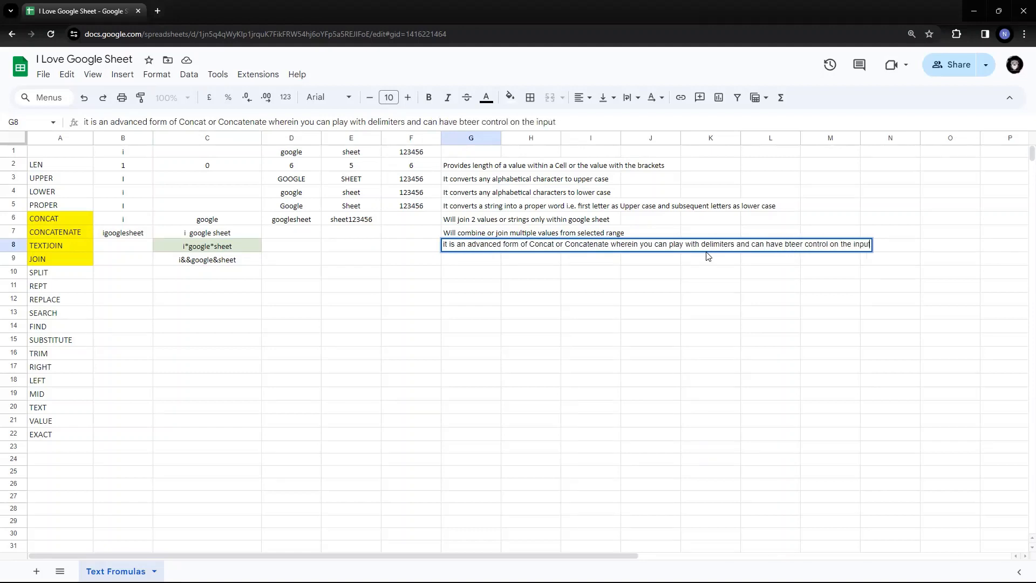
{"action": "type", "text": "s"}
{"action": "key", "text": "Return"}
Begin the JOIN description in G9 with "It is used in Query language and more simlar to Textjoin".
{"action": "key", "text": "Up"}
{"action": "key", "text": "Left"}
{"action": "key", "text": "Left"}
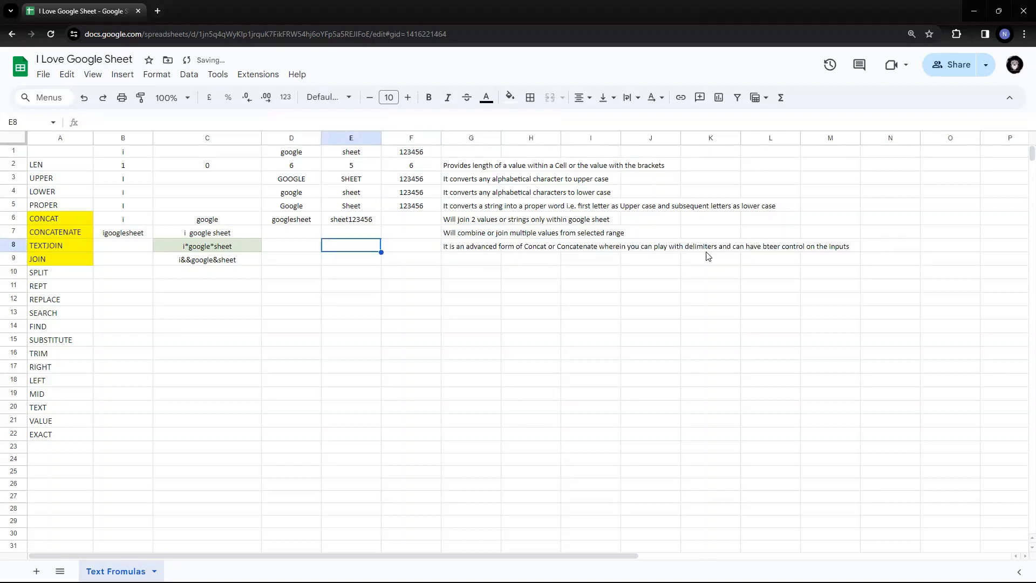
{"action": "key", "text": "Left"}
{"action": "key", "text": "Left"}
{"action": "key", "text": "Left"}
{"action": "key", "text": "Down"}
{"action": "key", "text": "Down"}
{"action": "key", "text": "Up"}
{"action": "key", "text": "Right"}
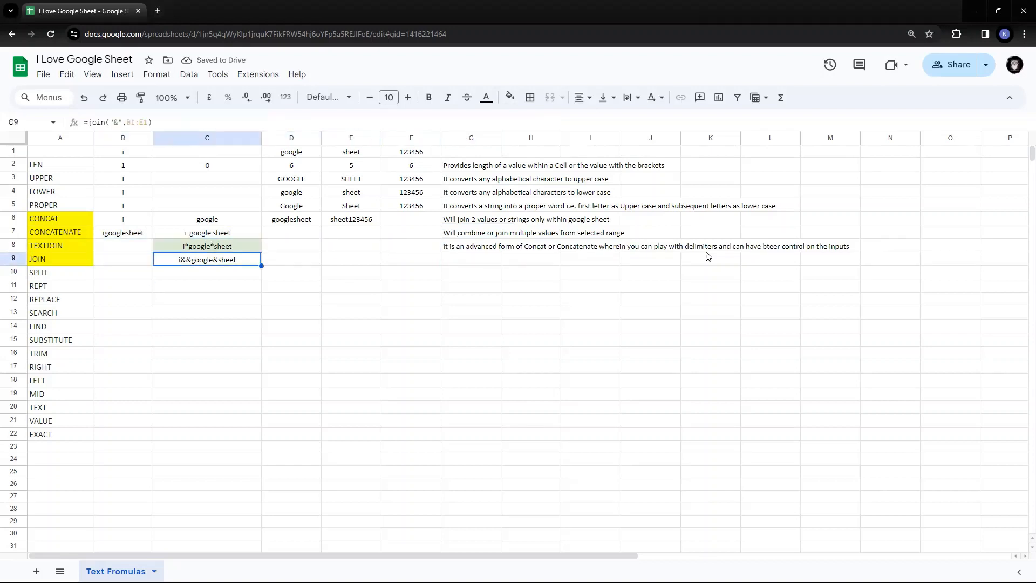
{"action": "key", "text": "Right"}
{"action": "key", "text": "Right"}
{"action": "key", "text": "Right"}
{"action": "key", "text": "Right"}
{"action": "type", "text": "It is used in "}
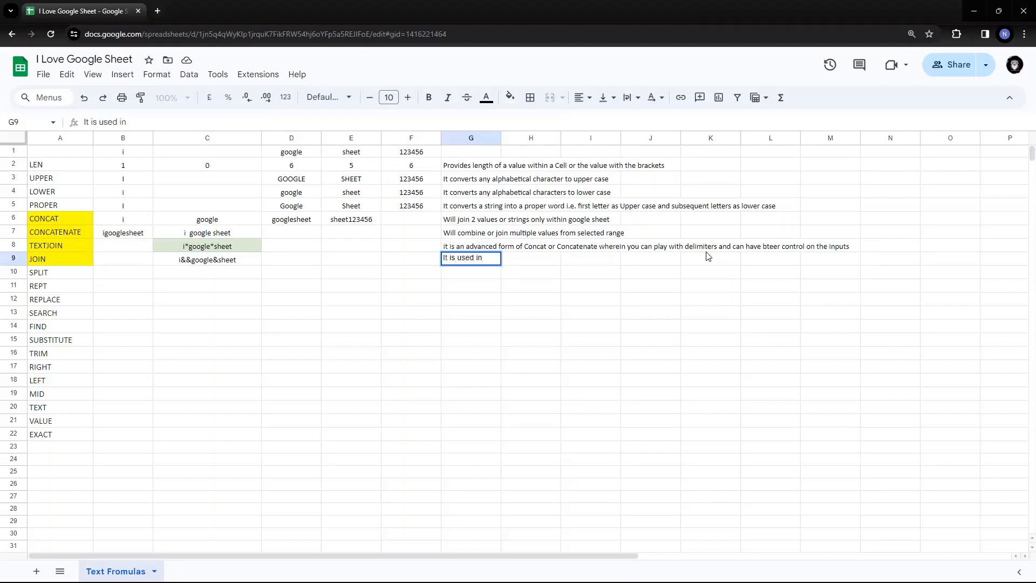
{"action": "type", "text": "Query language"}
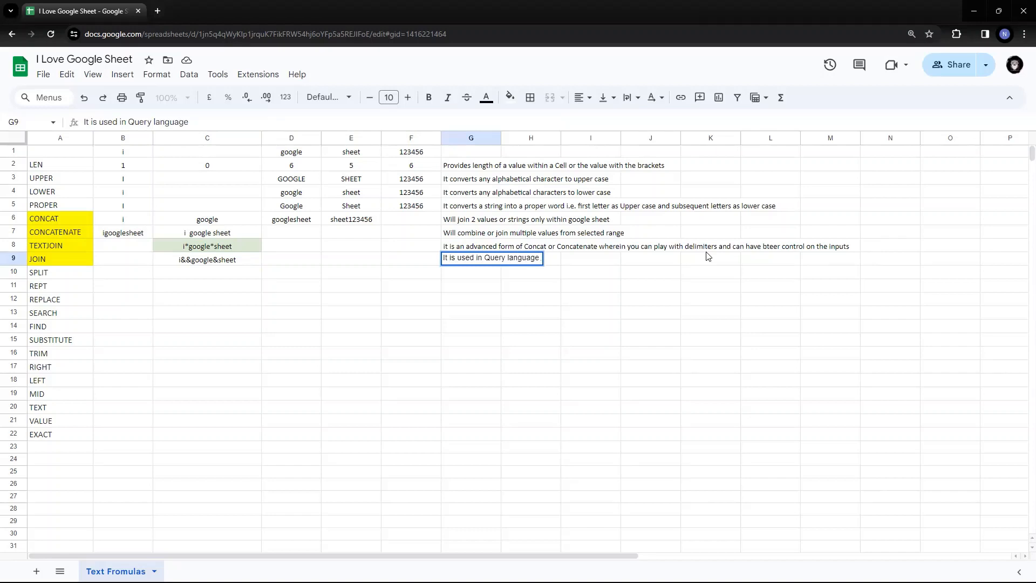
{"action": "type", "text": " and more s"}
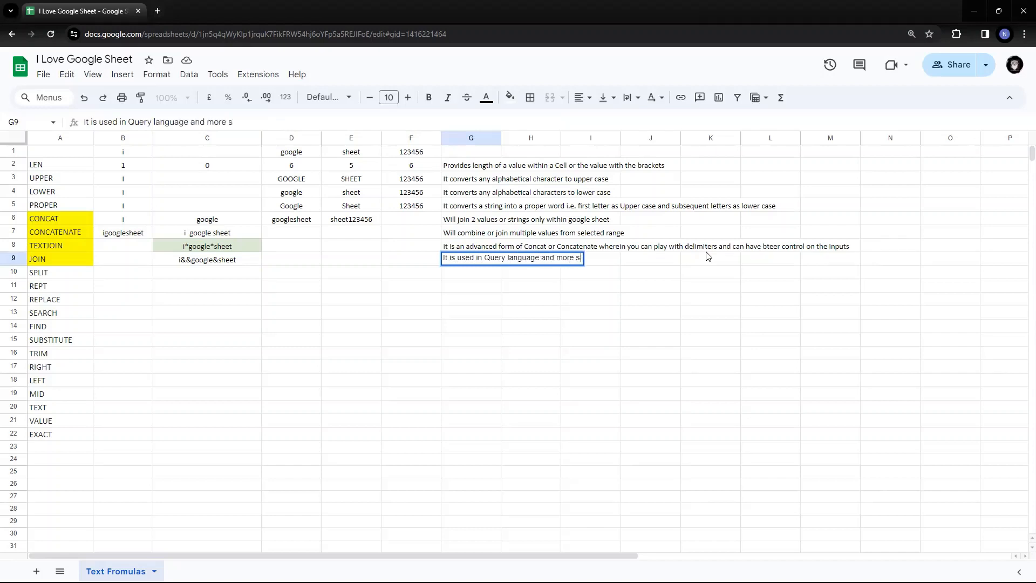
{"action": "type", "text": "imlar to Tex"}
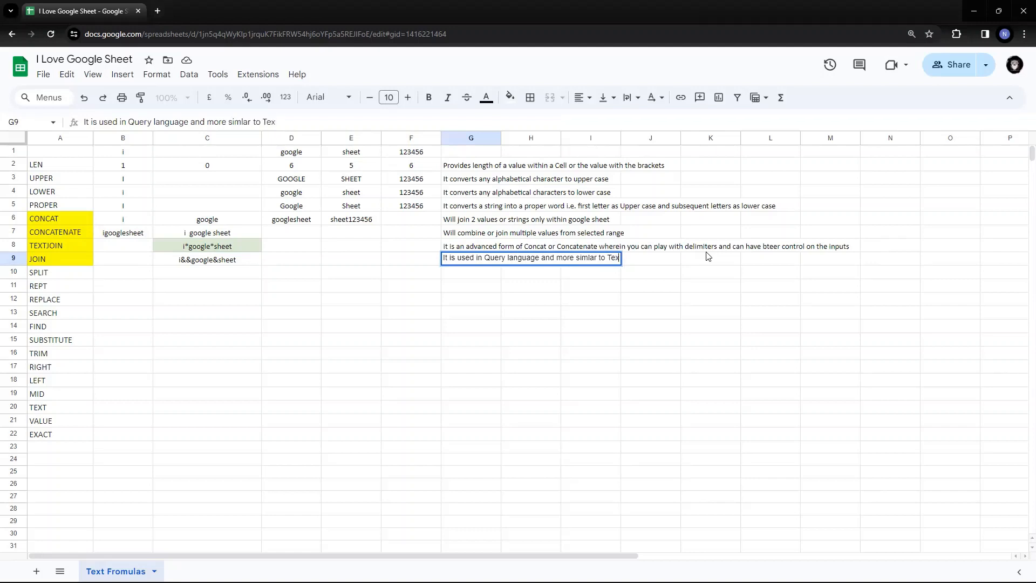
{"action": "type", "text": "tjoin"}
Complete the JOIN description in G9 with "however without the option to control empty ranges".
{"action": "type", "text": " however"}
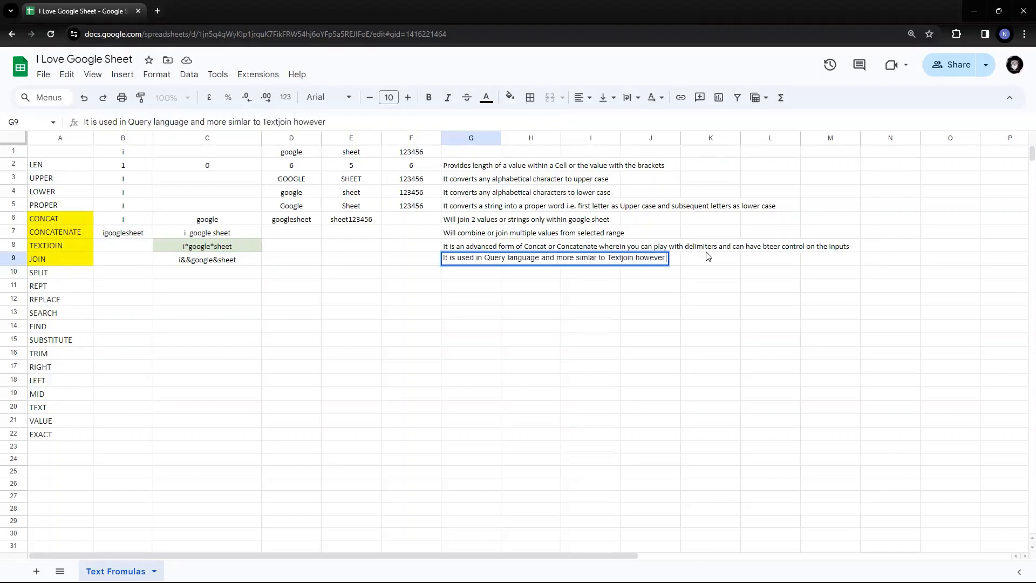
{"action": "type", "text": " without the option"}
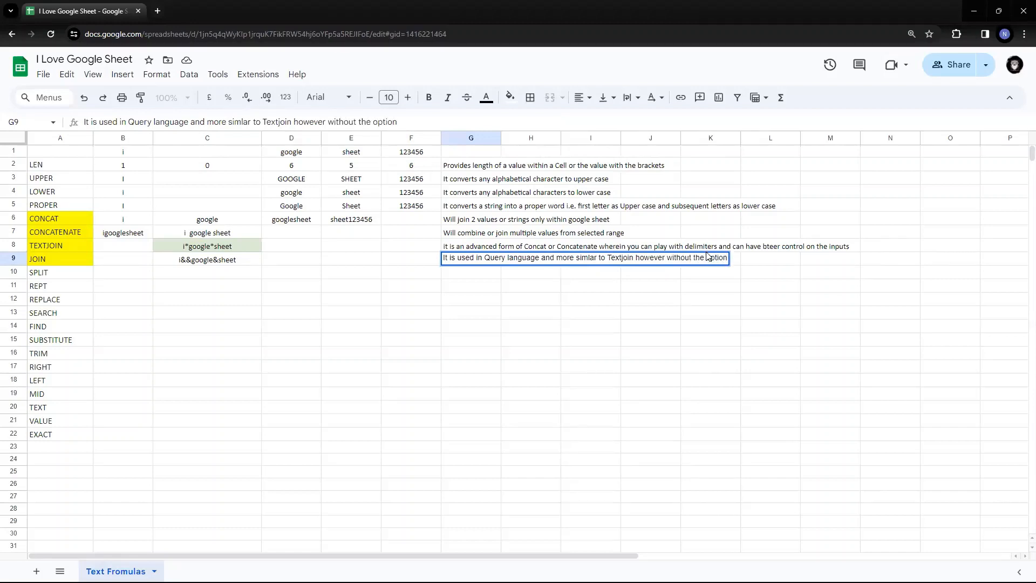
{"action": "type", "text": " to control"}
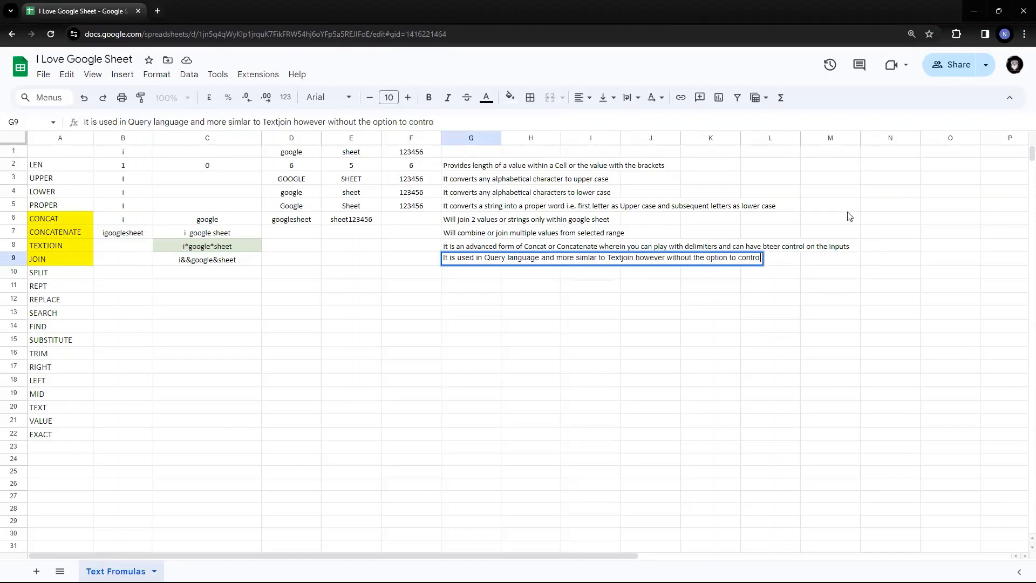
{"action": "type", "text": " empty. ranges"}
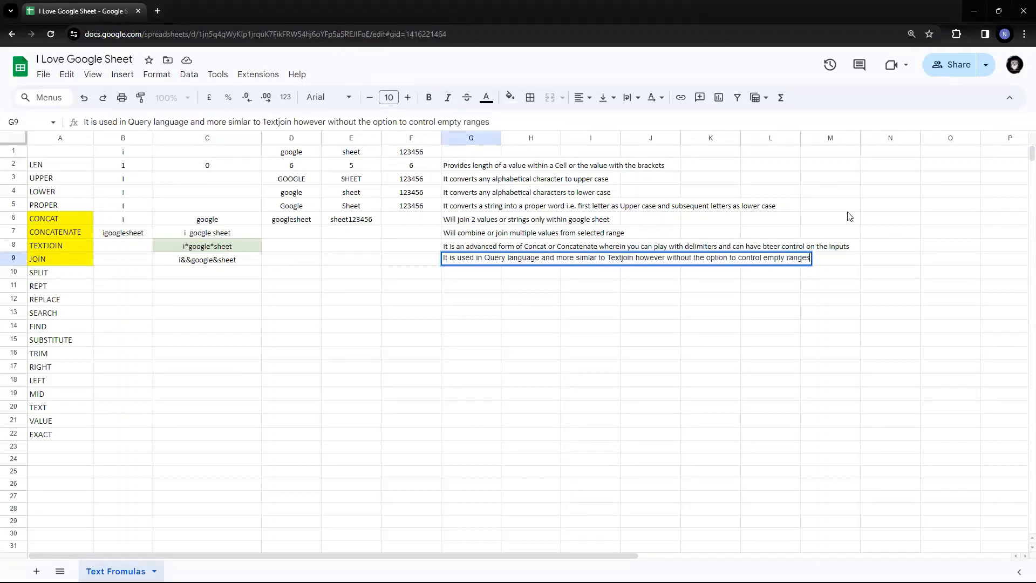
{"action": "key", "text": "Return"}
Correct the misspelled word "bteer" to "better" in the TEXTJOIN description in G8.
{"action": "key", "text": "Up"}
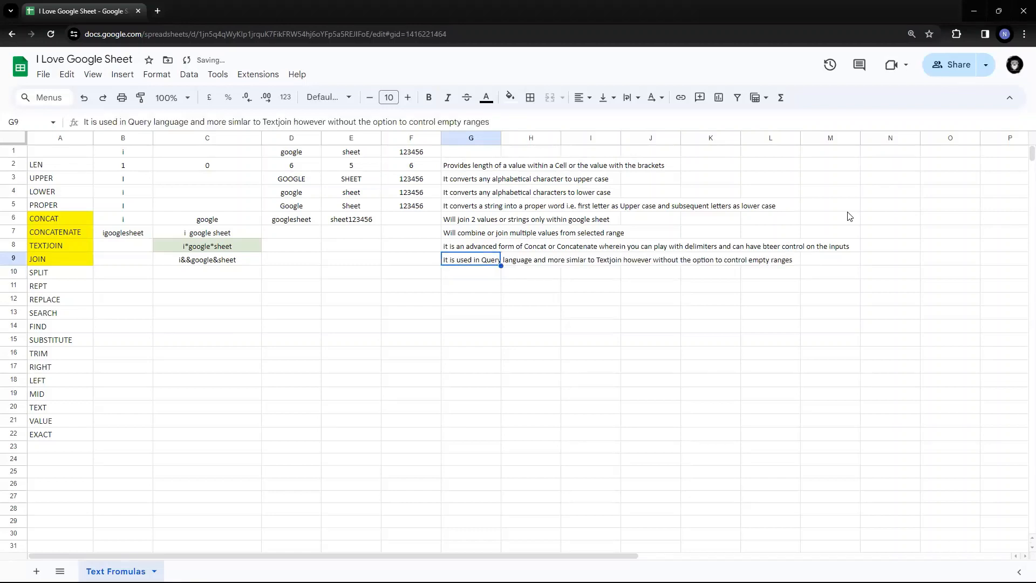
{"action": "key", "text": "Up"}
{"action": "key", "text": "F2"}
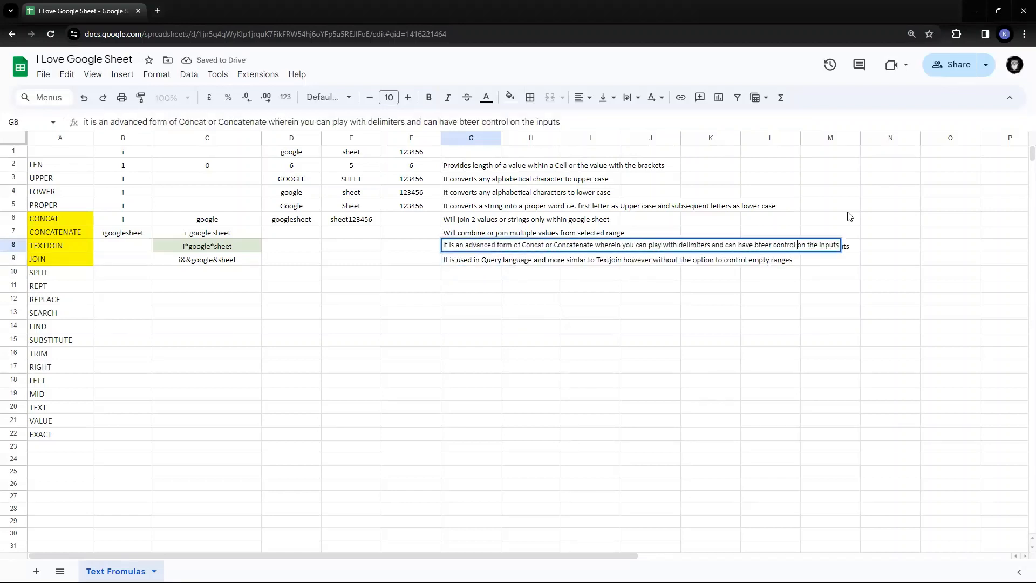
{"action": "key", "text": "Right"}
{"action": "key", "text": "Right"}
{"action": "type", "text": "e"}
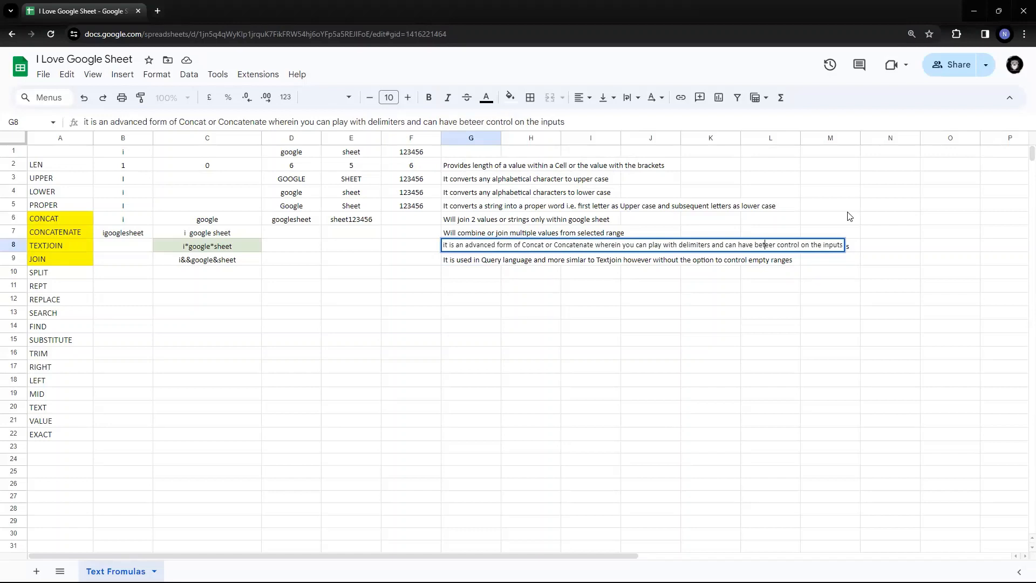
{"action": "key", "text": "Delete"}
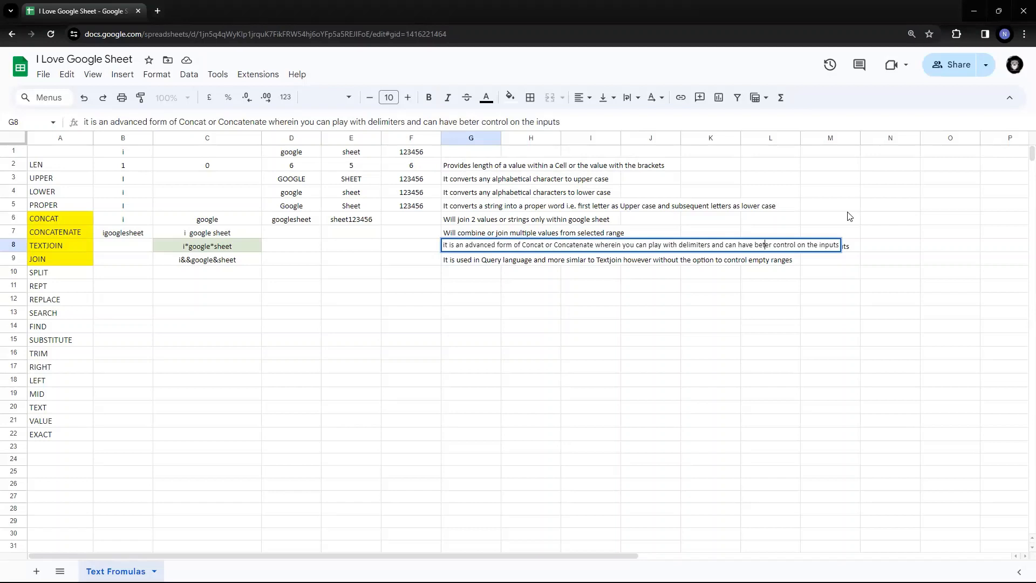
{"action": "type", "text": "t"}
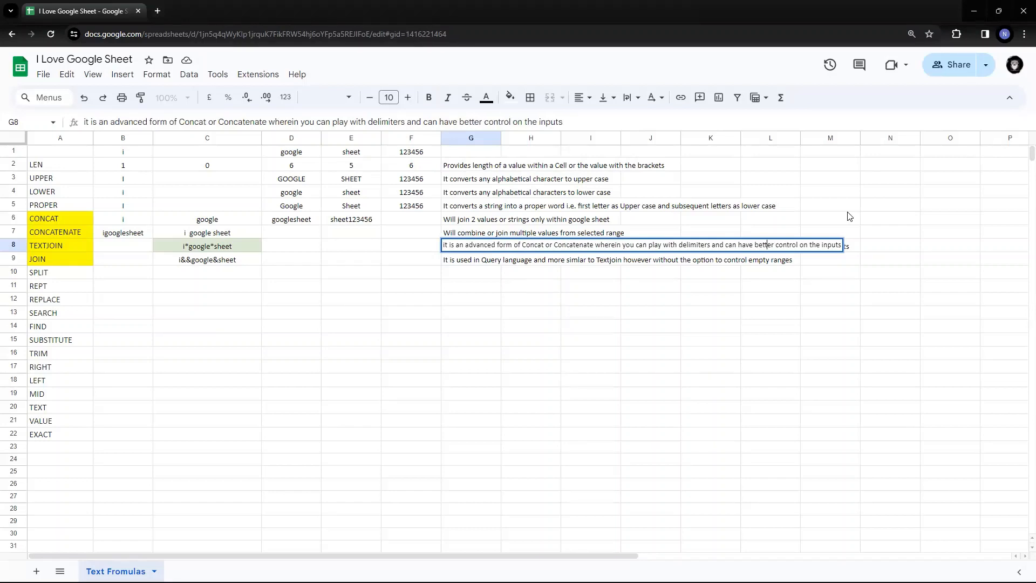
{"action": "key", "text": "Return"}
{"action": "key", "text": "Up"}
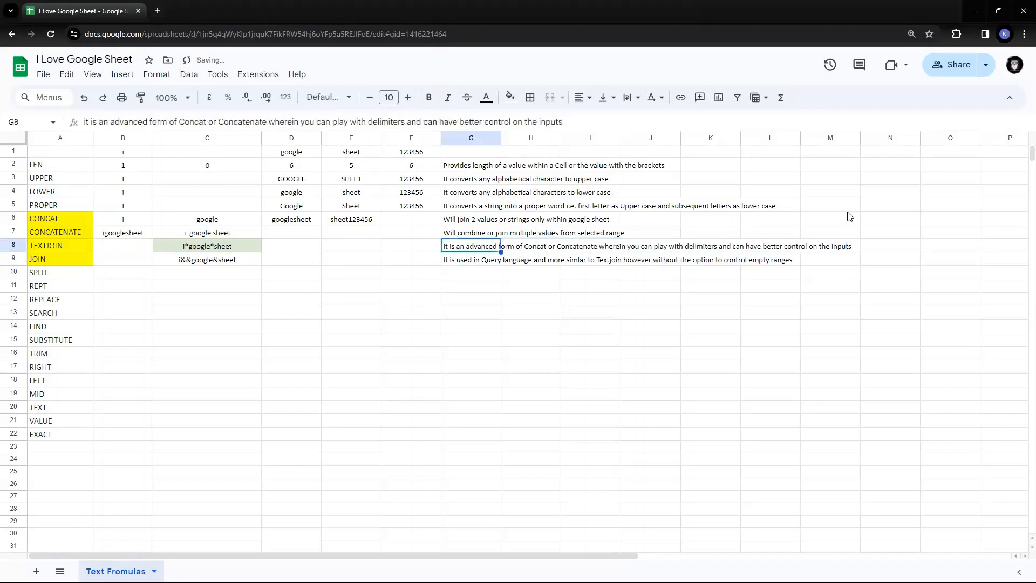
{"action": "key", "text": "Left"}
{"action": "key", "text": "Left"}
{"action": "key", "text": "Right"}
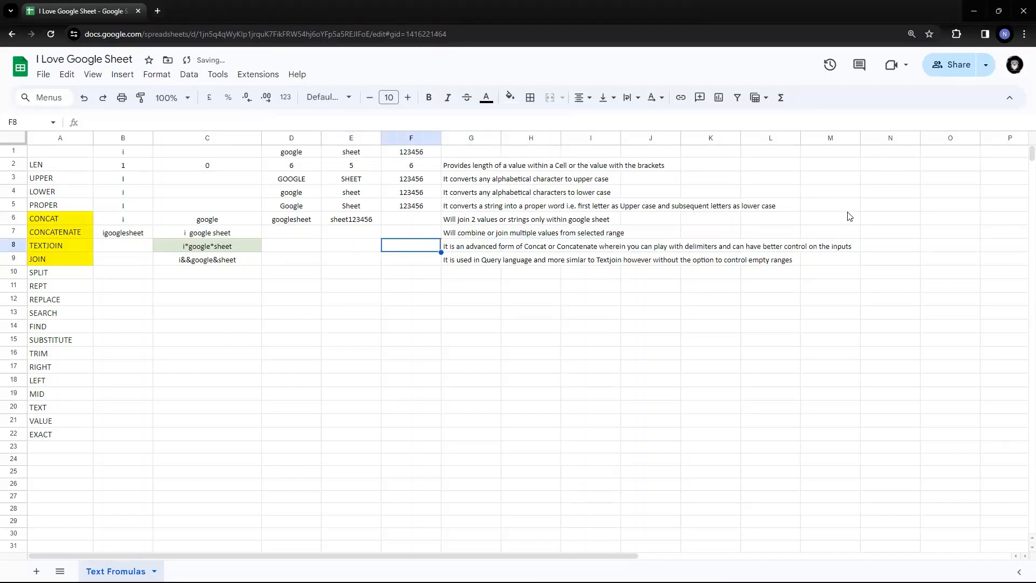